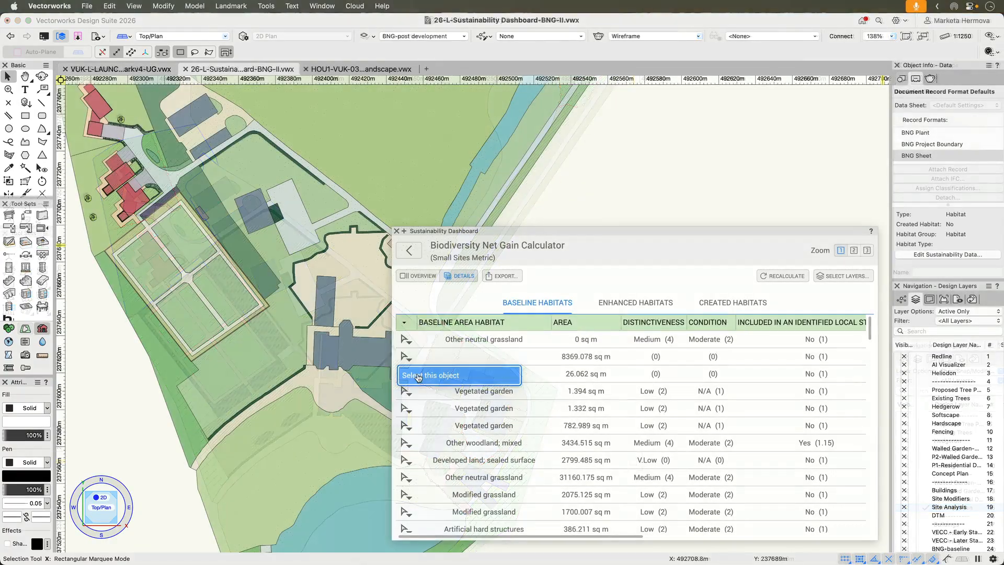
Select the unclassified 8369.078 sq m baseline area and reclassify it as a created habitat in the Lakes broad habitat group
{"action": "left_click", "coordinate": [407, 357]}
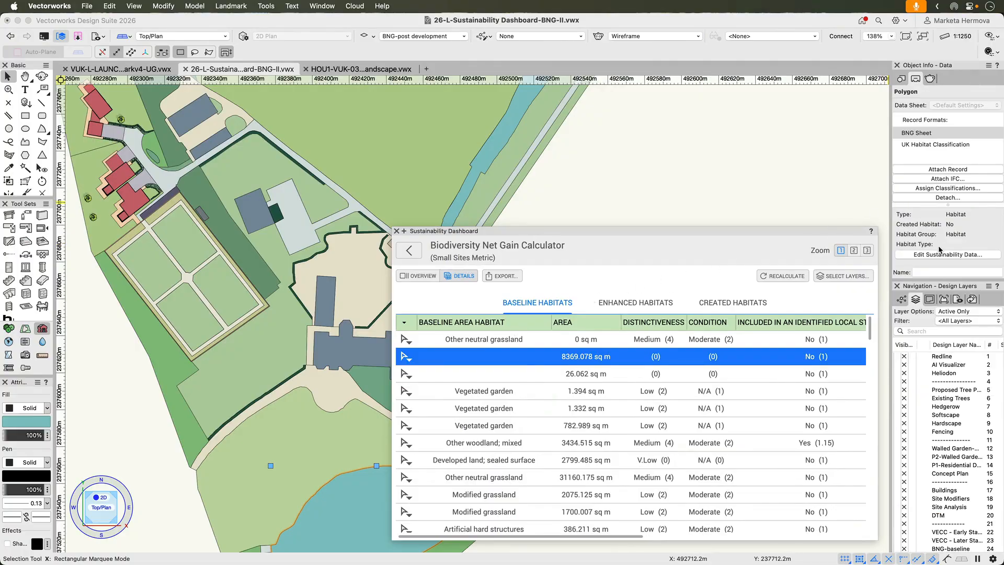
{"action": "left_click", "coordinate": [949, 255]}
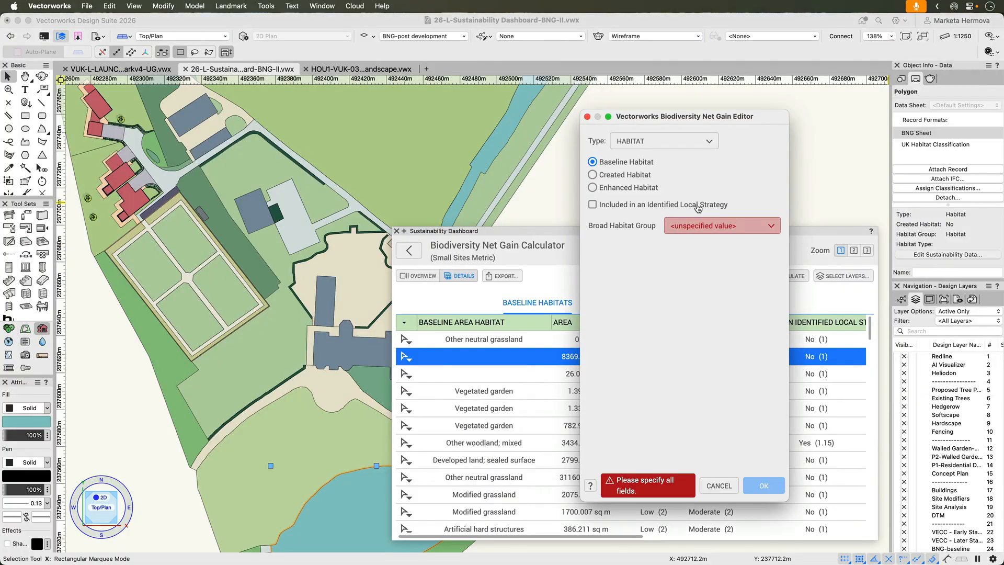
{"action": "left_click", "coordinate": [623, 178]}
{"action": "left_click", "coordinate": [695, 226]}
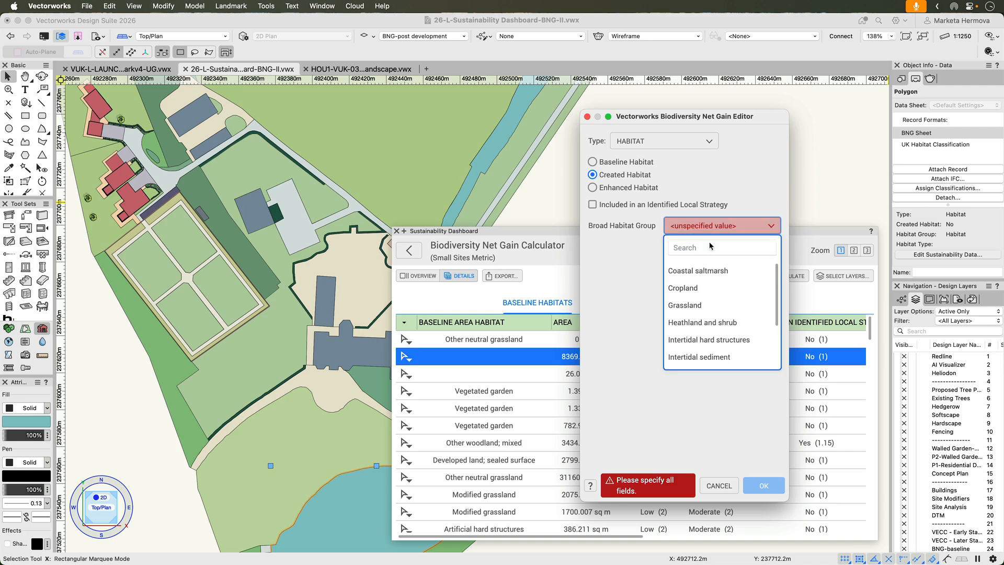
{"action": "scroll", "coordinate": [778, 297], "scroll_direction": "down", "scroll_amount": 3}
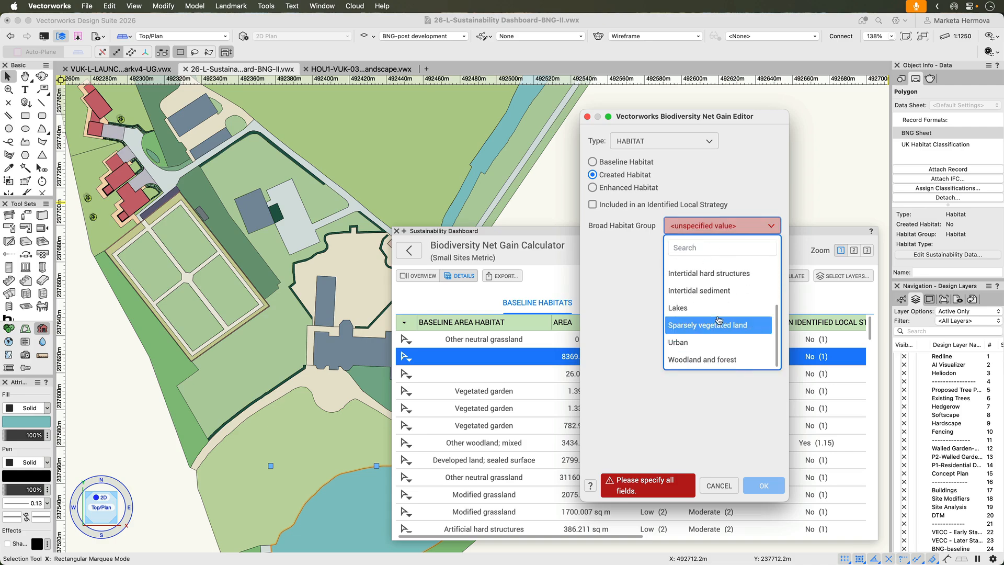
{"action": "left_click", "coordinate": [686, 296]}
Set the area's habitat type to Ornamental lake or pond with condition Good (3) and accept the habitat data
{"action": "left_click", "coordinate": [706, 249]}
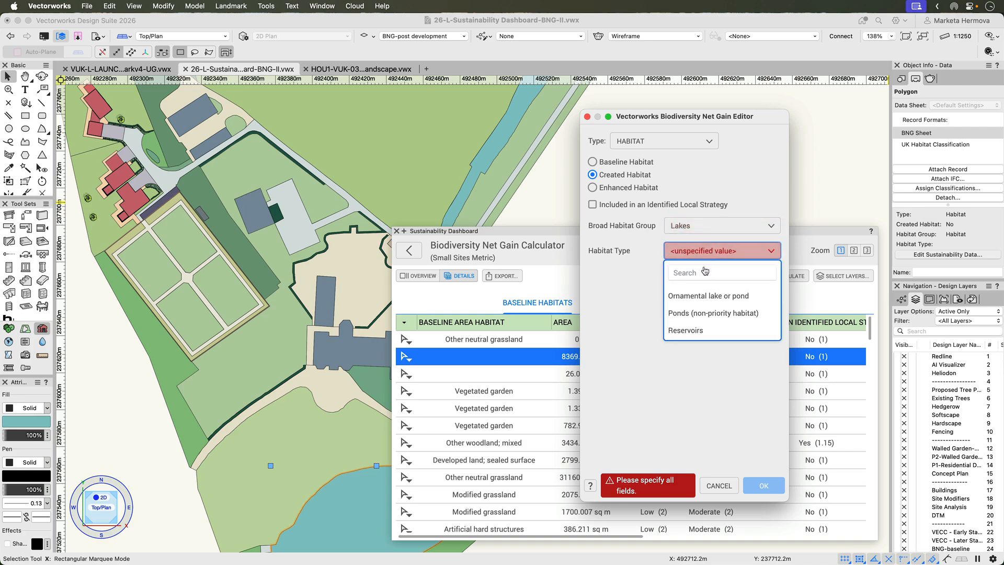
{"action": "left_click", "coordinate": [703, 297]}
{"action": "left_click", "coordinate": [703, 302]}
{"action": "left_click", "coordinate": [705, 346]}
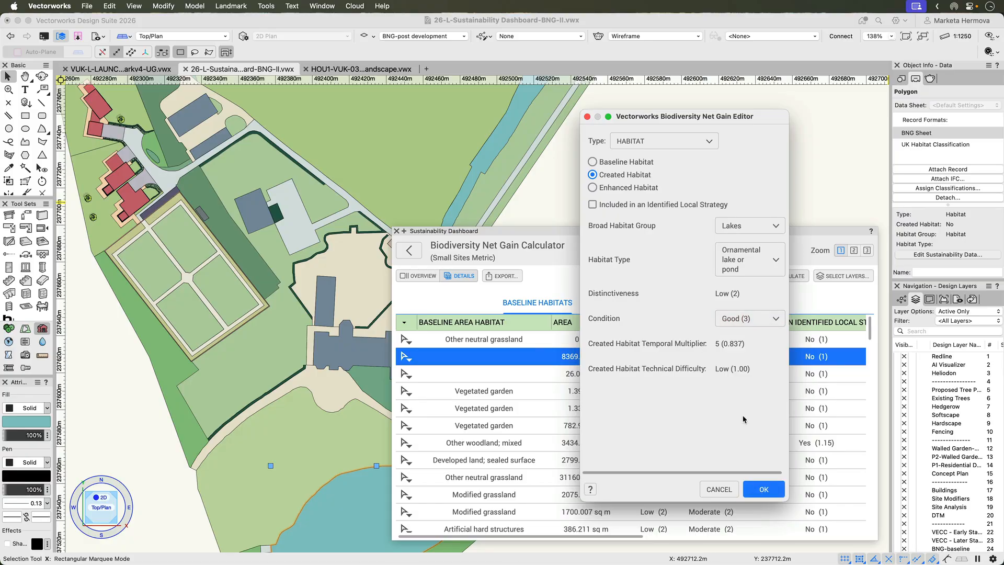
{"action": "left_click", "coordinate": [777, 491]}
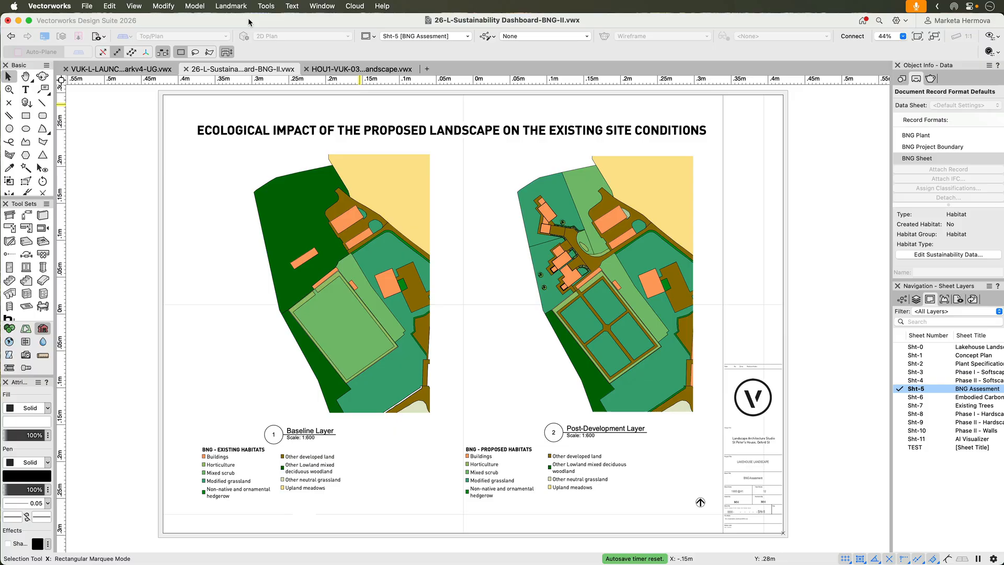
Open the Sustainability Dashboard and start its Biodiversity Net Gain Calculator for the BNG assessment sheet
{"action": "left_click", "coordinate": [235, 7]}
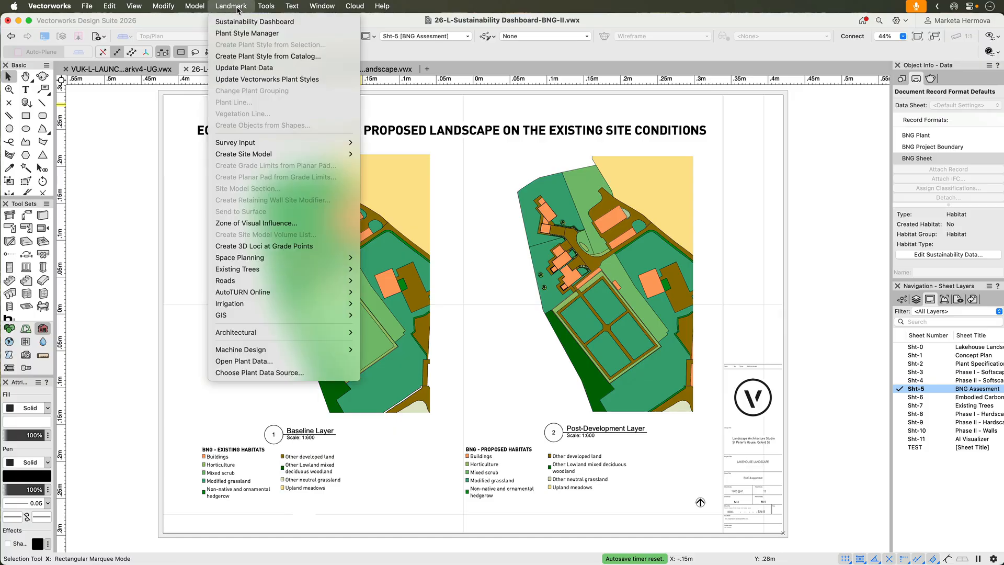
{"action": "left_click", "coordinate": [241, 21]}
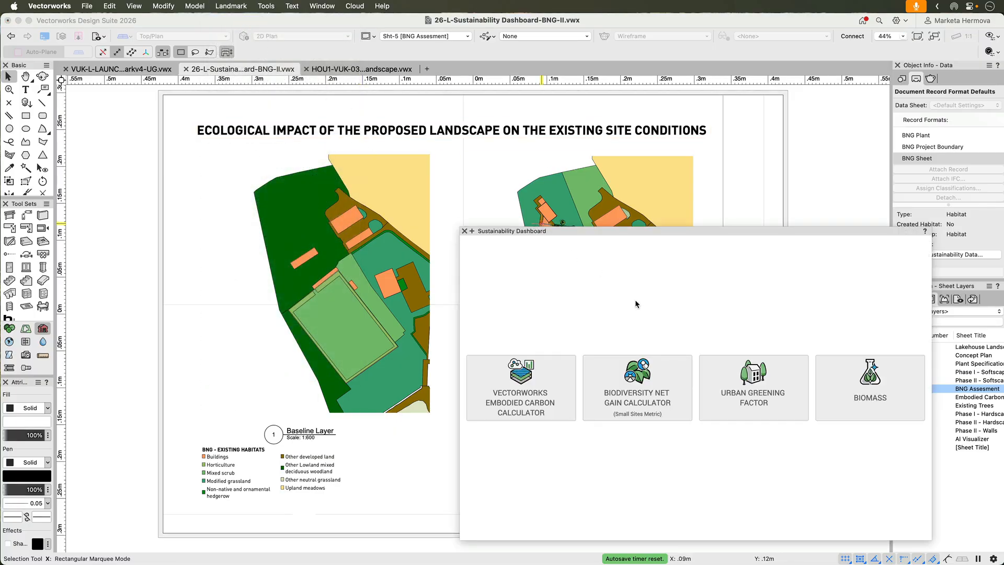
{"action": "left_click", "coordinate": [638, 390]}
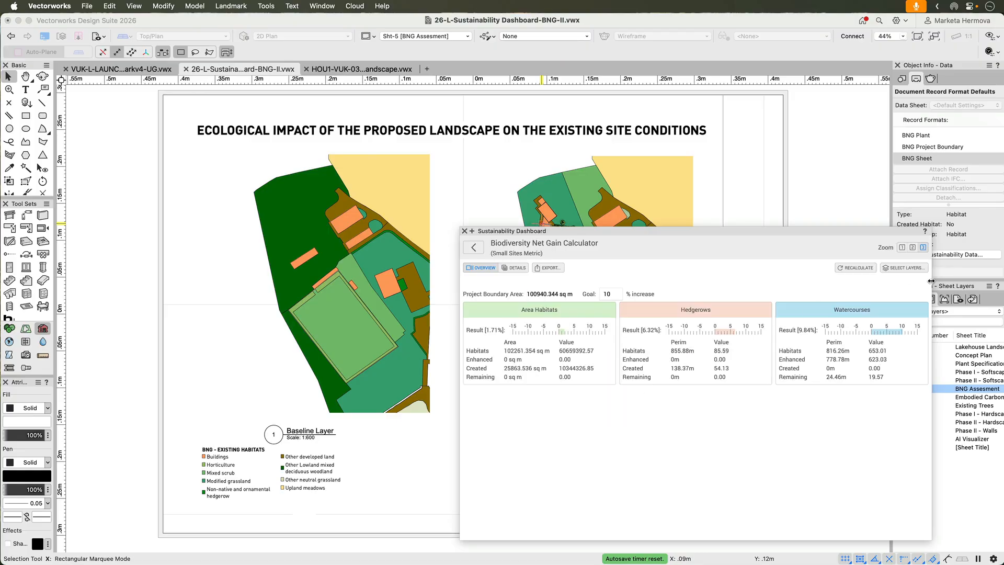
Widen the dashboard slightly, set its zoom to level 3, and move it above the sheet, trying out collapsing and expanding it
{"action": "mouse_move", "coordinate": [931, 281]}
{"action": "left_mouse_down"}
{"action": "mouse_move", "coordinate": [910, 282]}
{"action": "mouse_move", "coordinate": [934, 286]}
{"action": "left_mouse_up"}
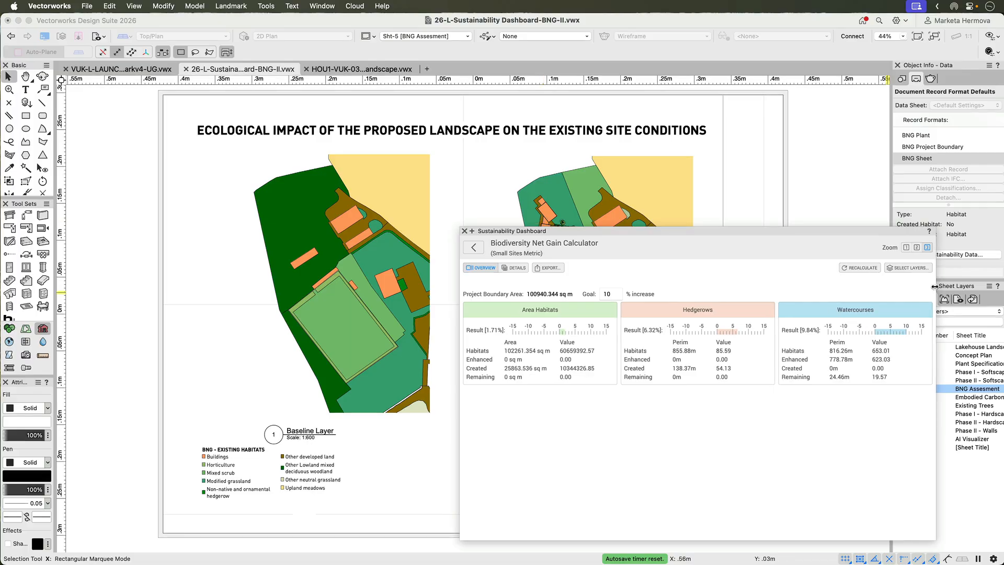
{"action": "left_click", "coordinate": [916, 249]}
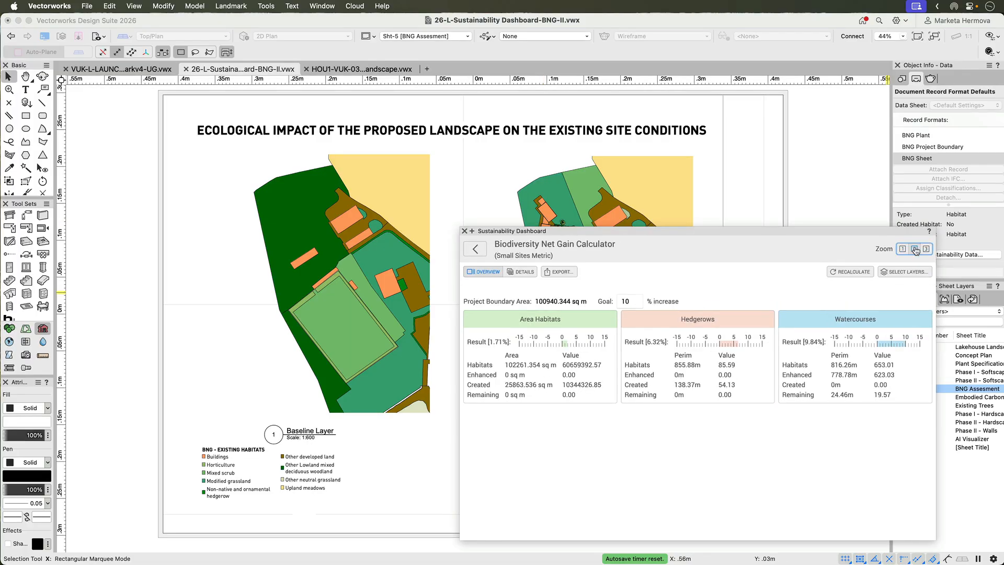
{"action": "left_click", "coordinate": [926, 249]}
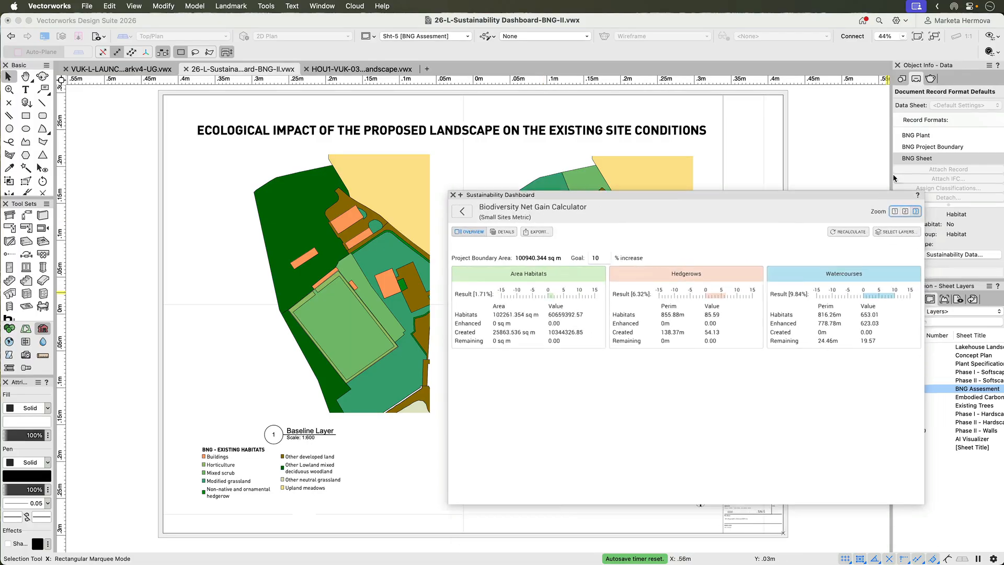
{"action": "left_click_drag", "start_coordinate": [898, 197], "coordinate": [839, 56]}
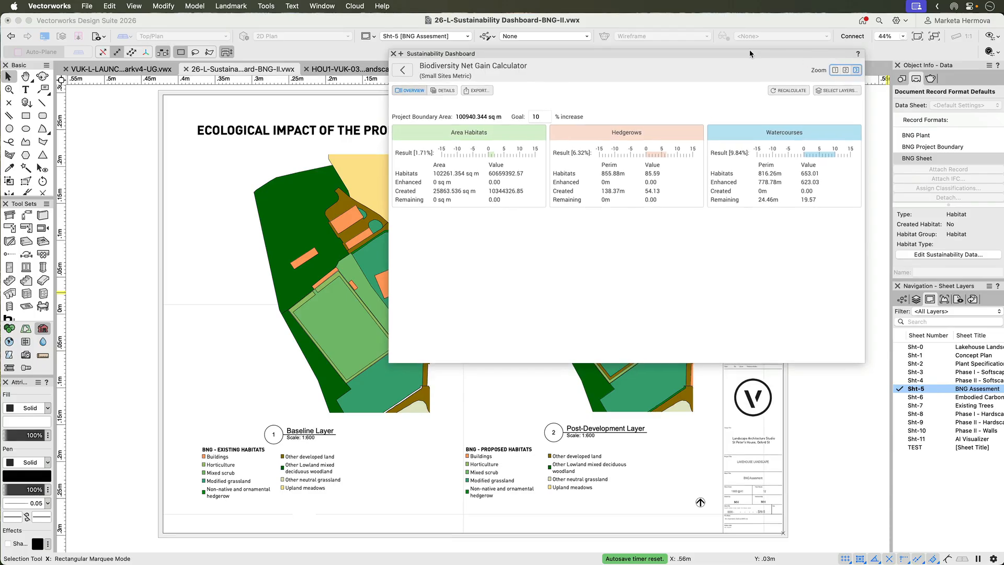
{"action": "left_click", "coordinate": [401, 54]}
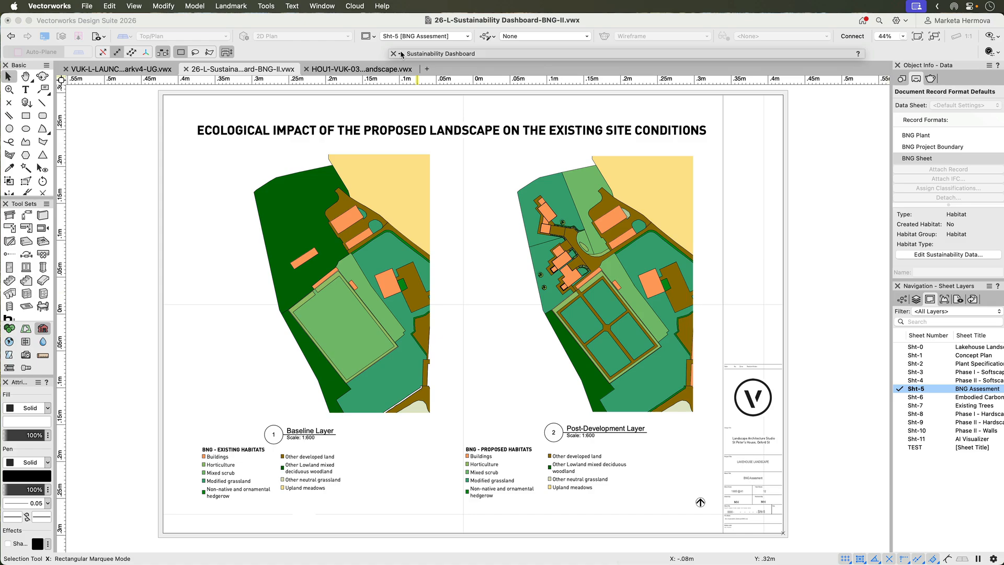
{"action": "left_click", "coordinate": [402, 54]}
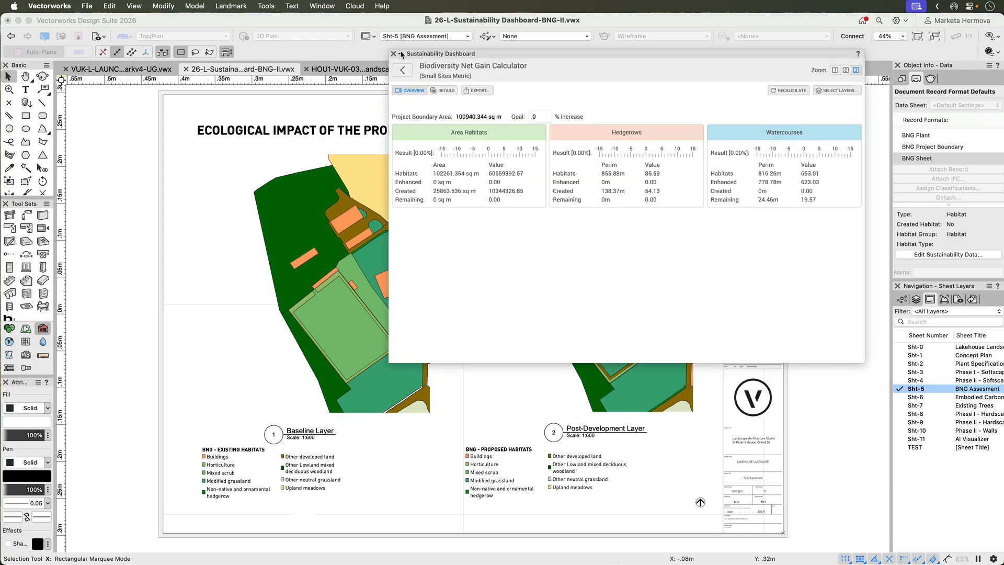
Set the biodiversity net gain goal to a 10% increase in the calculator's overview
{"action": "left_click", "coordinate": [411, 91]}
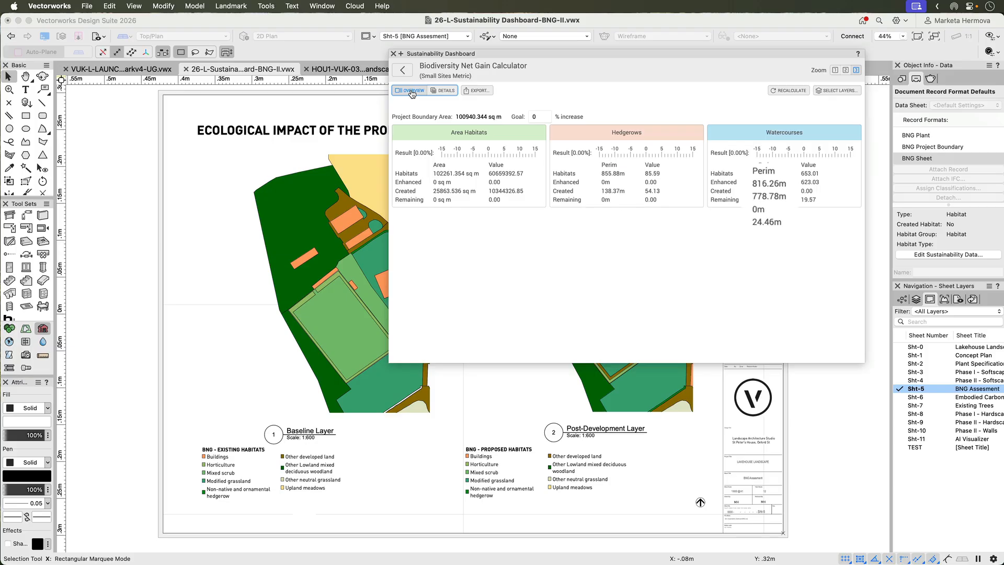
{"action": "left_click", "coordinate": [535, 117]}
{"action": "type", "text": "1"}
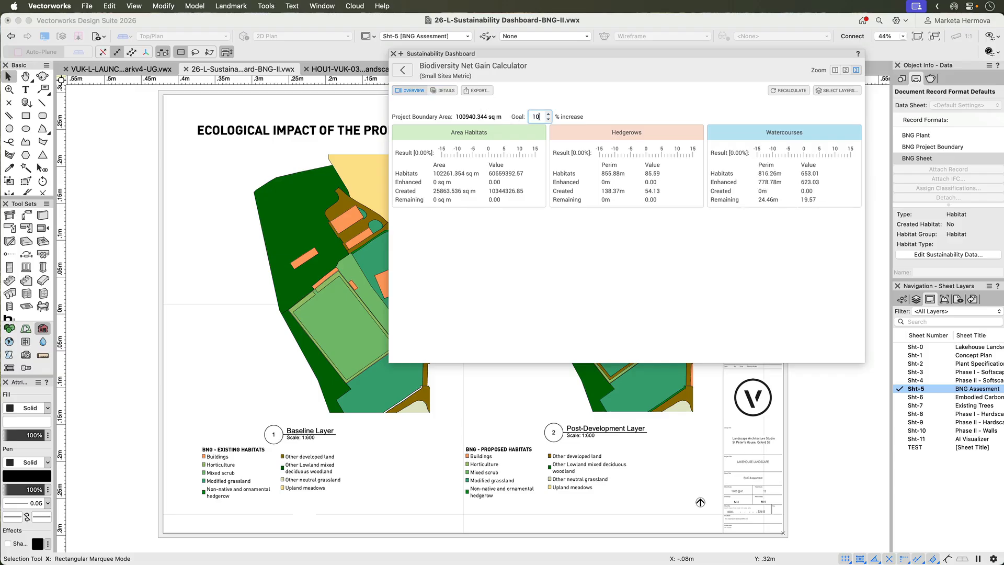
{"action": "left_click", "coordinate": [602, 119]}
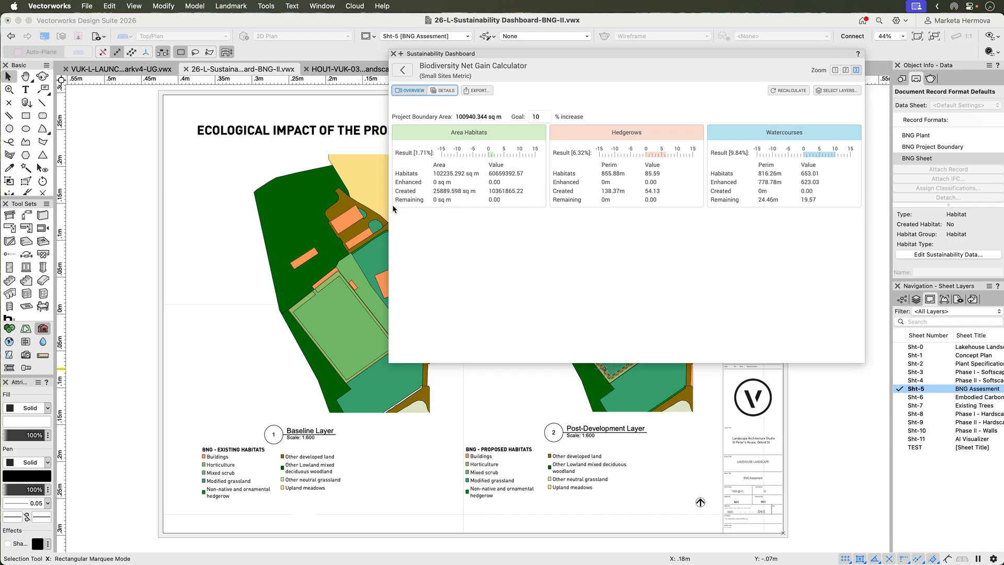
Examine the calculator's detailed tables for baseline, enhanced and created habitats
{"action": "left_click", "coordinate": [444, 92]}
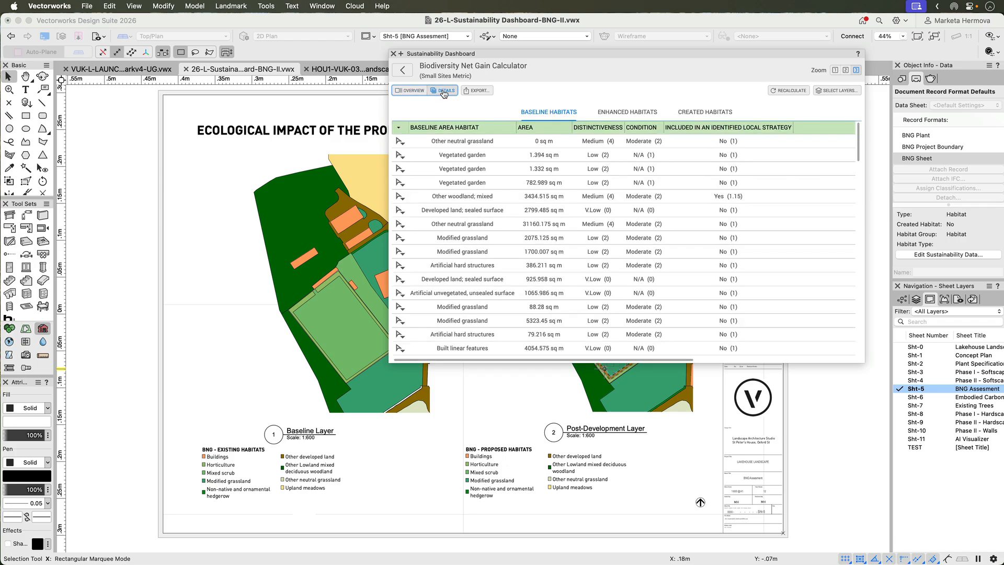
{"action": "left_click", "coordinate": [632, 113]}
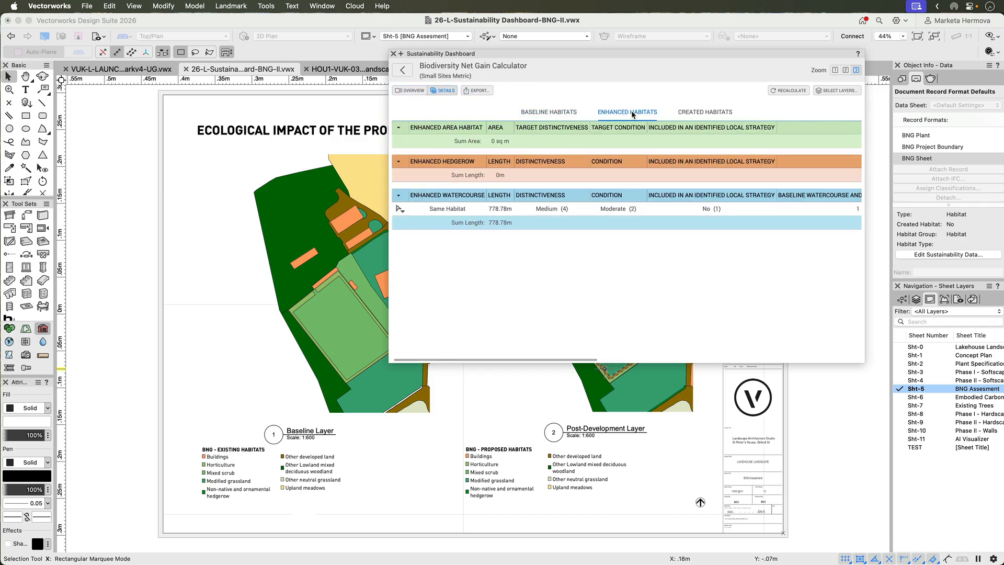
{"action": "left_click", "coordinate": [712, 113]}
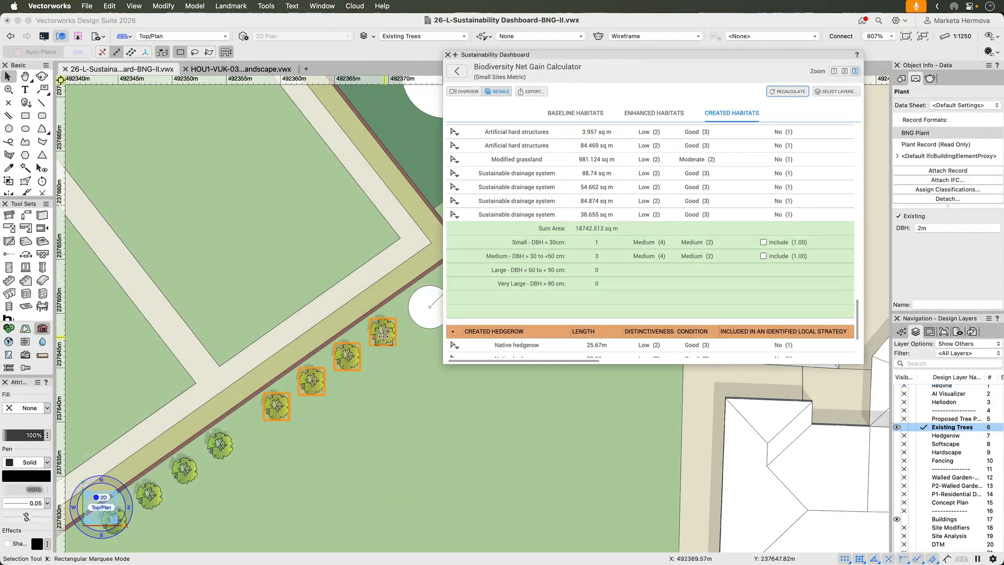
Unmark the selected group of trees beside the walled garden as existing and recalculate the biodiversity net gain
{"action": "left_click", "coordinate": [383, 336]}
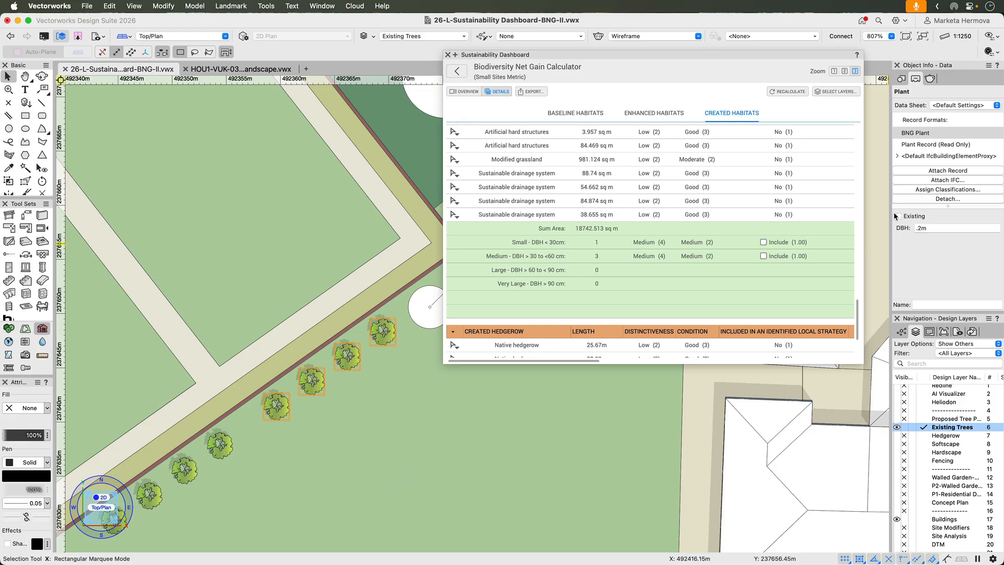
{"action": "left_click", "coordinate": [801, 92]}
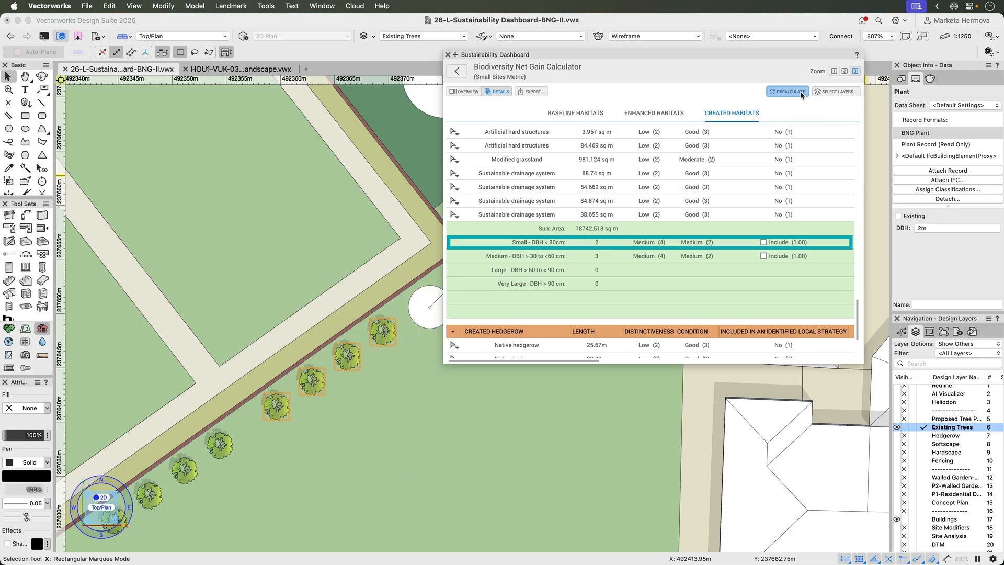
Review the calculation's design and sheet layers, clear and reselect all sheet layers, accept the selection, and open the export options
{"action": "left_click", "coordinate": [824, 93]}
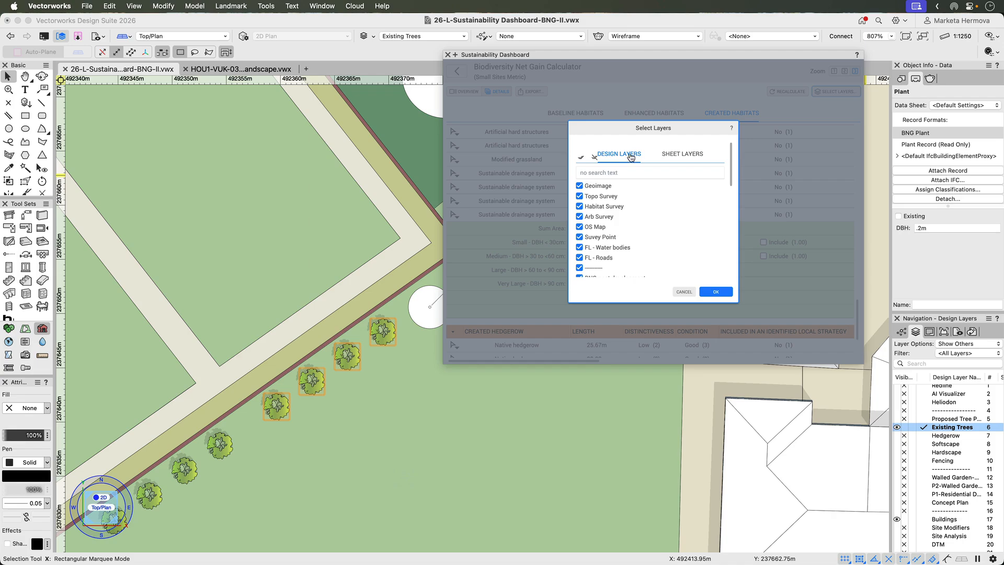
{"action": "left_click", "coordinate": [671, 155]}
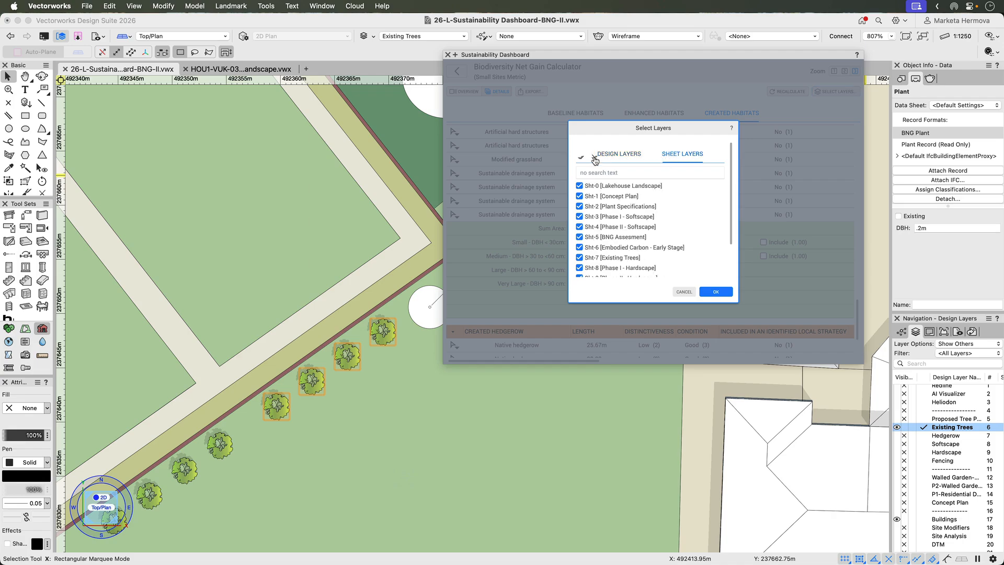
{"action": "left_click", "coordinate": [593, 157]}
{"action": "left_click", "coordinate": [581, 158]}
{"action": "left_click", "coordinate": [713, 292]}
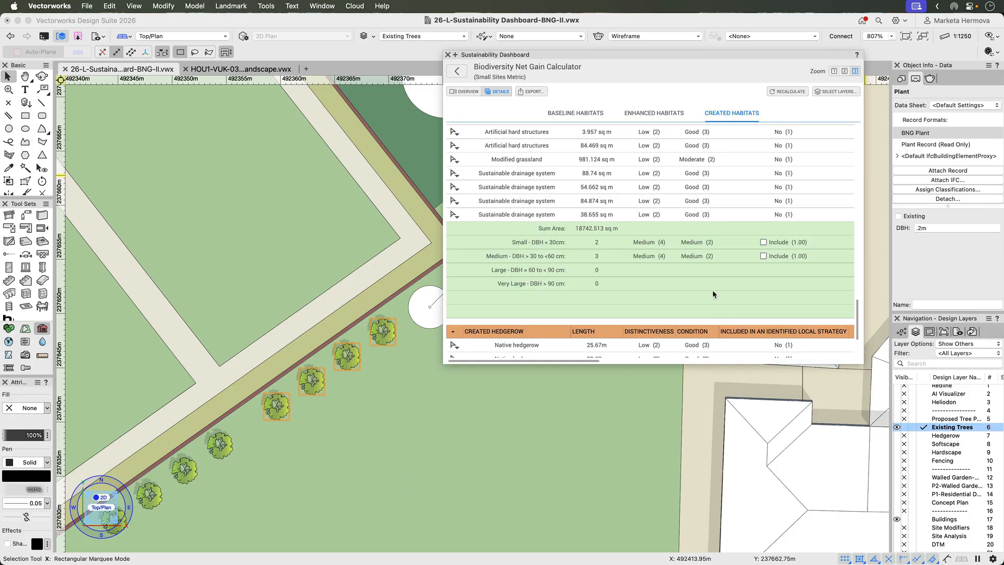
{"action": "left_click", "coordinate": [530, 92]}
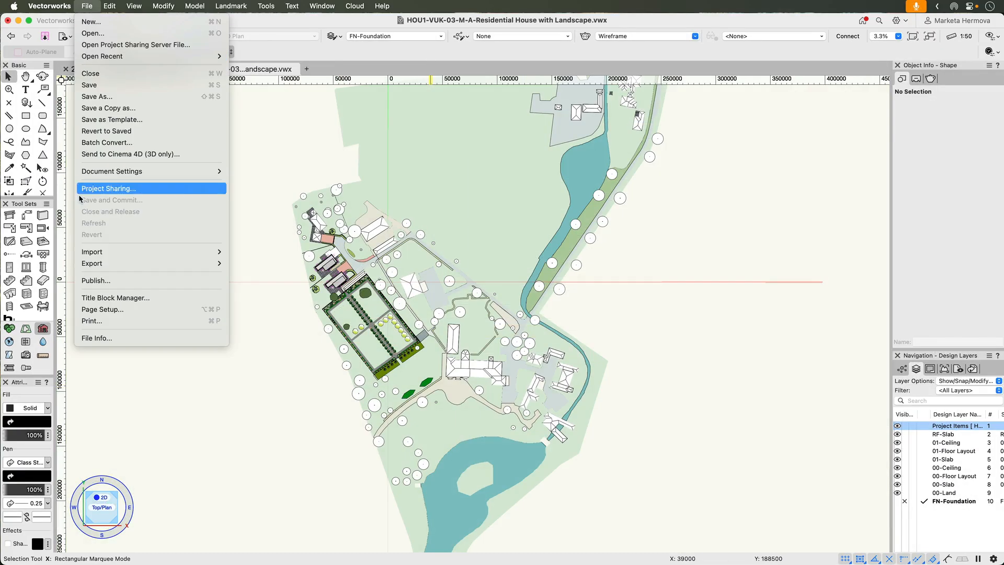
Import L-Lakehouse Landscape -UK Habitat Class [WAV1].dwg into the residential house file, using the detected metre units and georeferenced geometry
{"action": "mouse_move", "coordinate": [84, 252]}
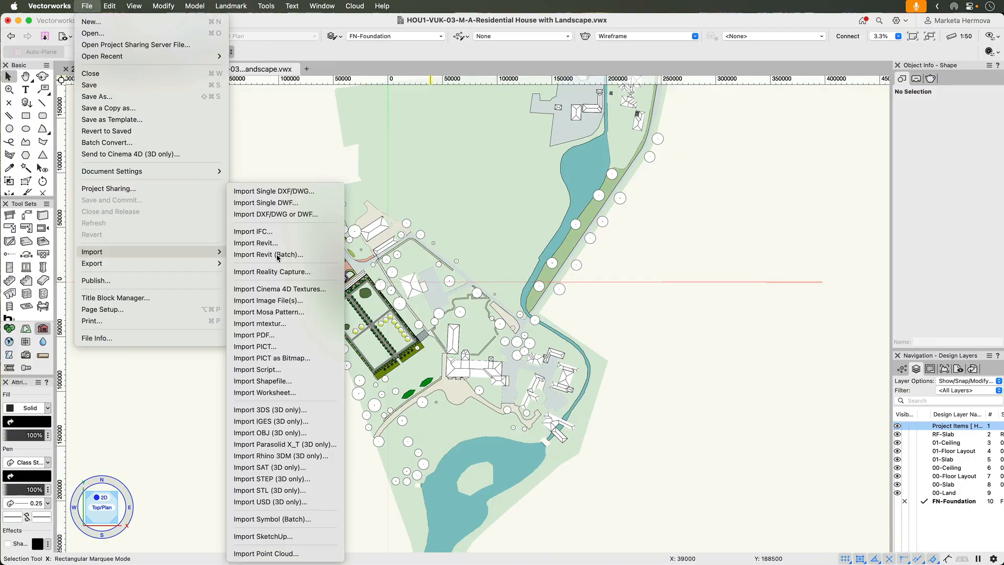
{"action": "left_click", "coordinate": [277, 192]}
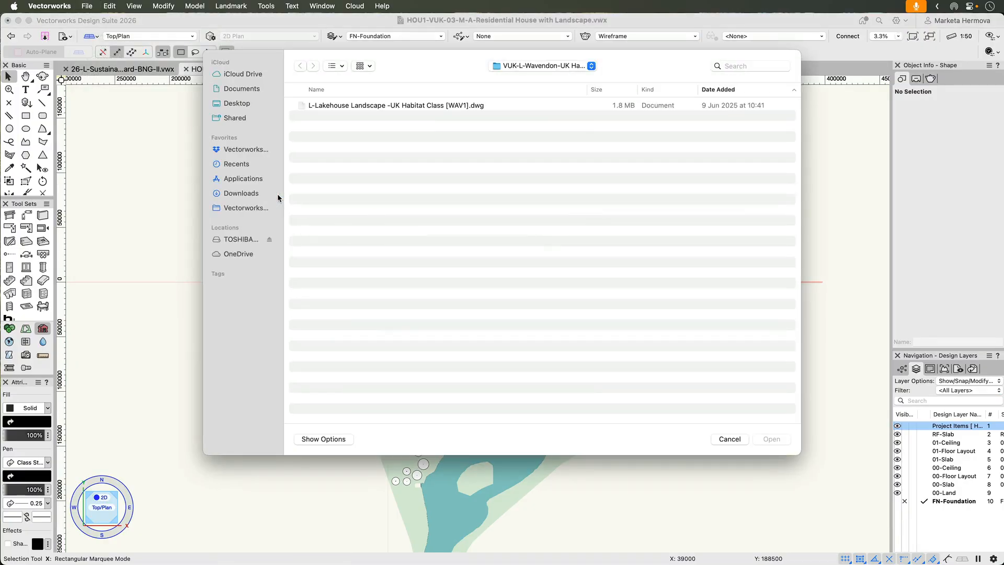
{"action": "left_click", "coordinate": [355, 107]}
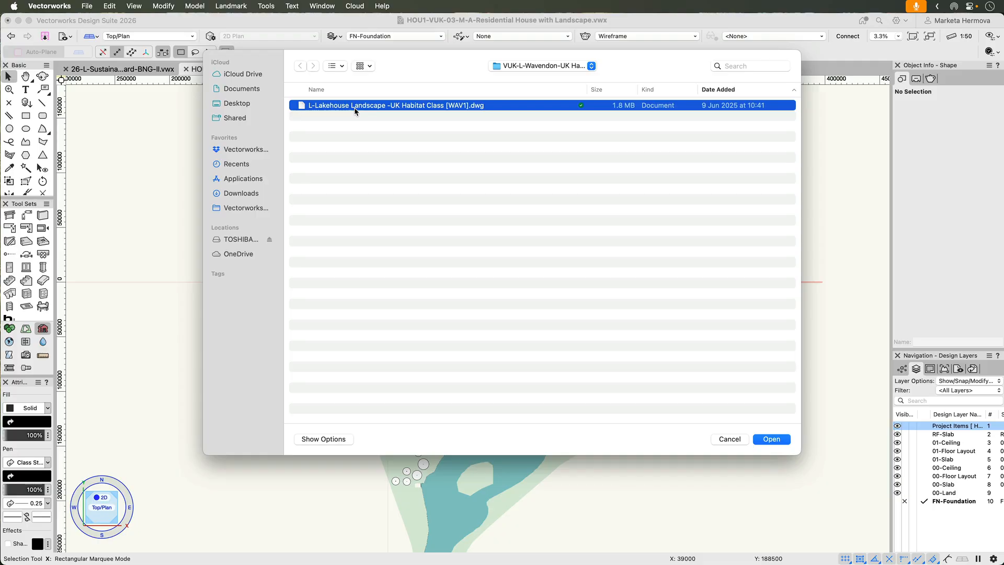
{"action": "left_click", "coordinate": [759, 439]}
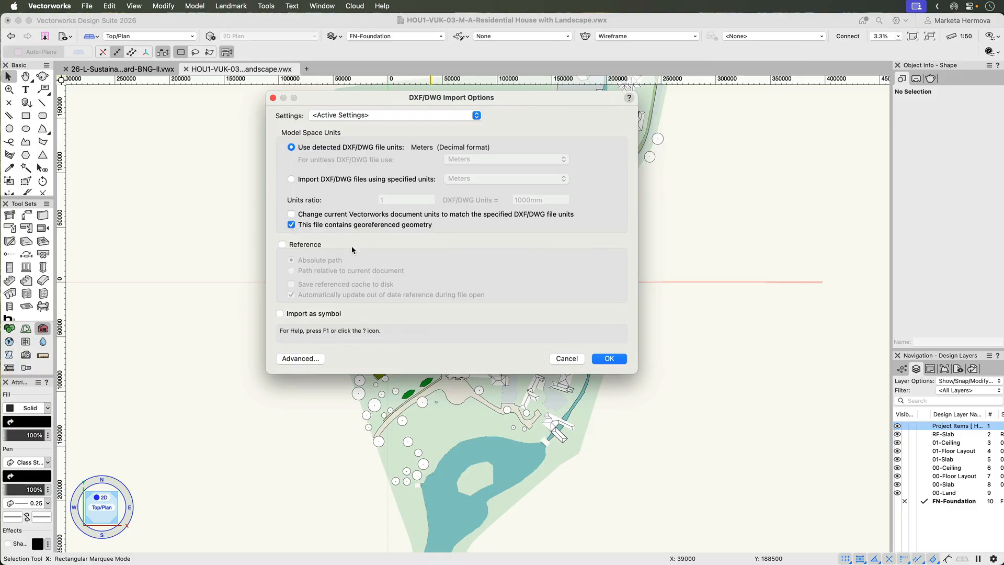
{"action": "left_click", "coordinate": [608, 359]}
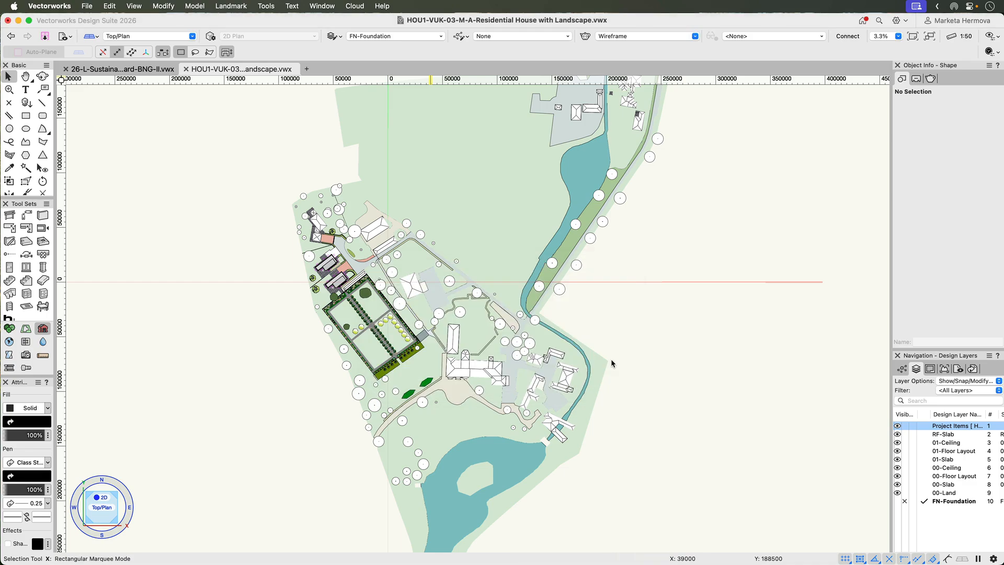
{"action": "left_click", "coordinate": [534, 186]}
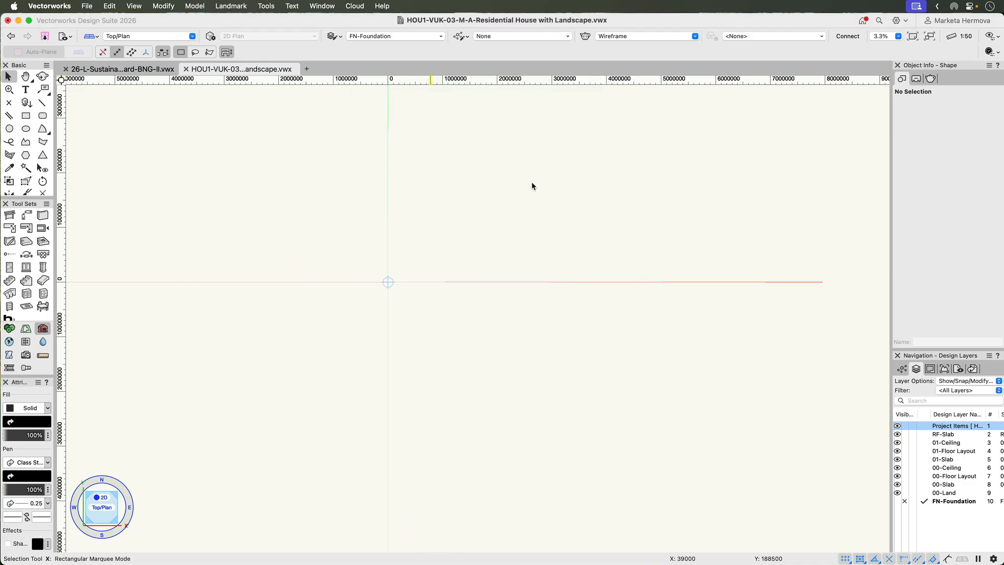
{"action": "left_click", "coordinate": [925, 39]}
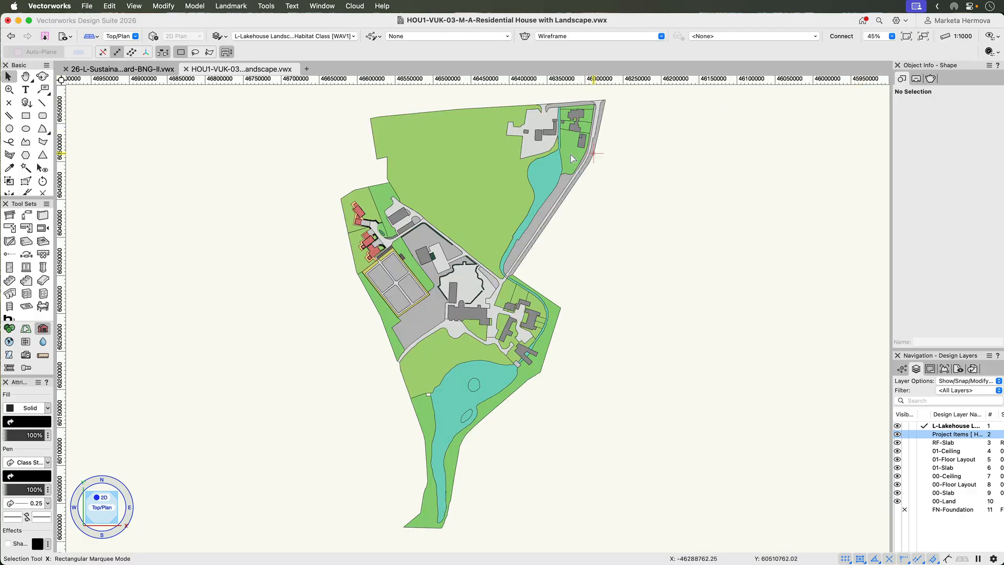
Inspect the habitat classes assigned to several imported polygons on the L-Lakehouse Landscape layer
{"action": "left_click", "coordinate": [501, 182]}
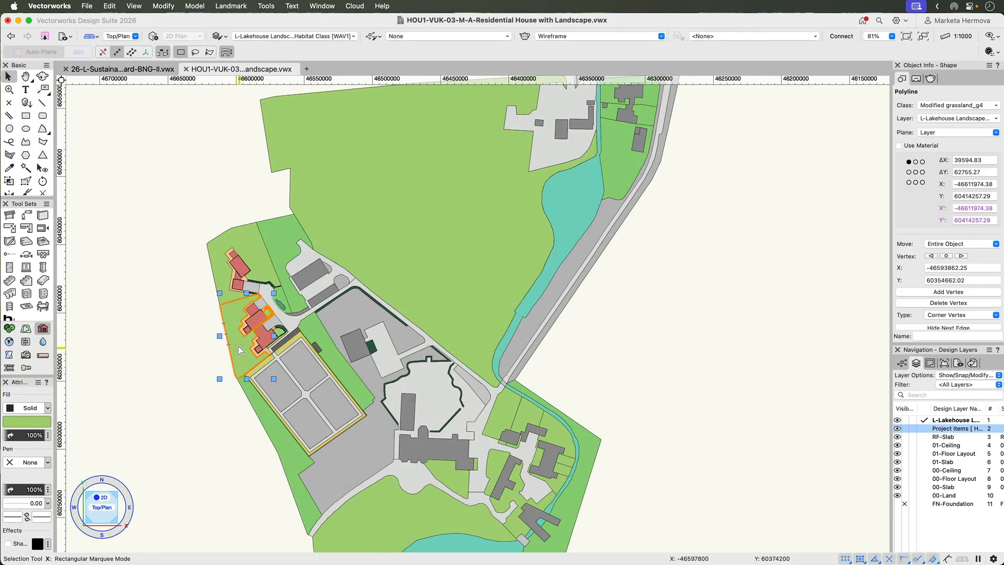
{"action": "left_click", "coordinate": [276, 245]}
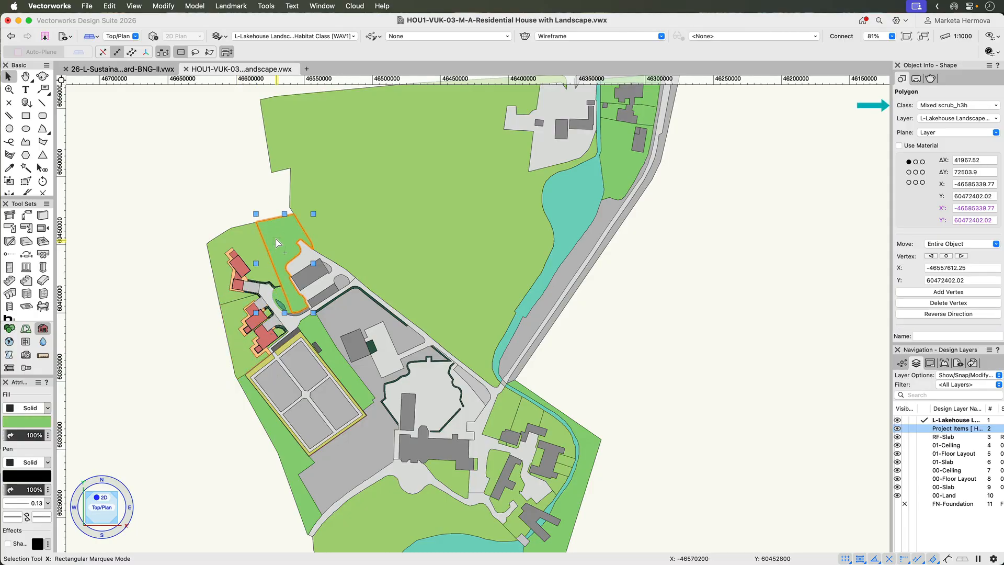
{"action": "left_click", "coordinate": [327, 193]}
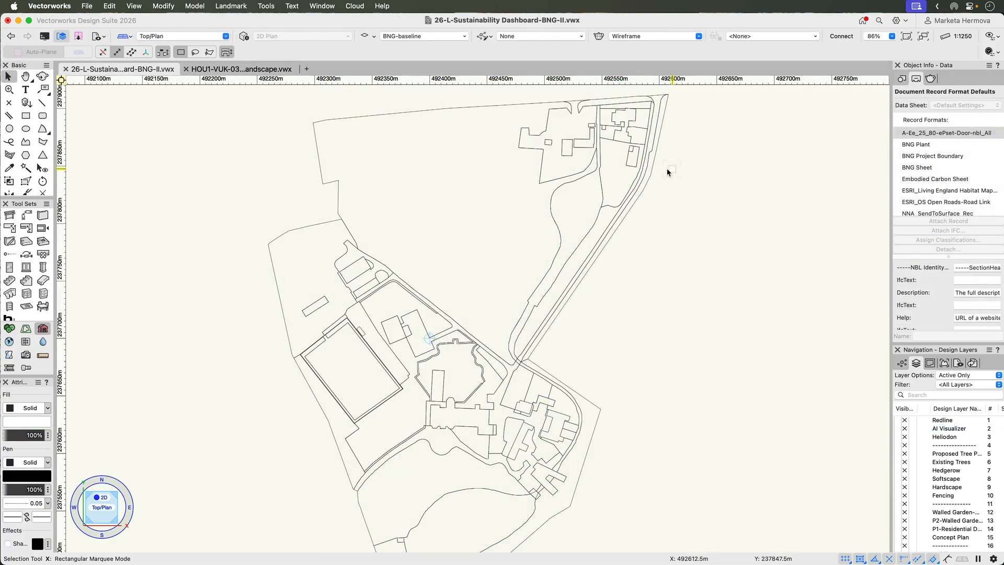
Inspect the UK Habitat Classification record data of several habitat and building polygons on the BNG-baseline layer
{"action": "left_click", "coordinate": [654, 168]}
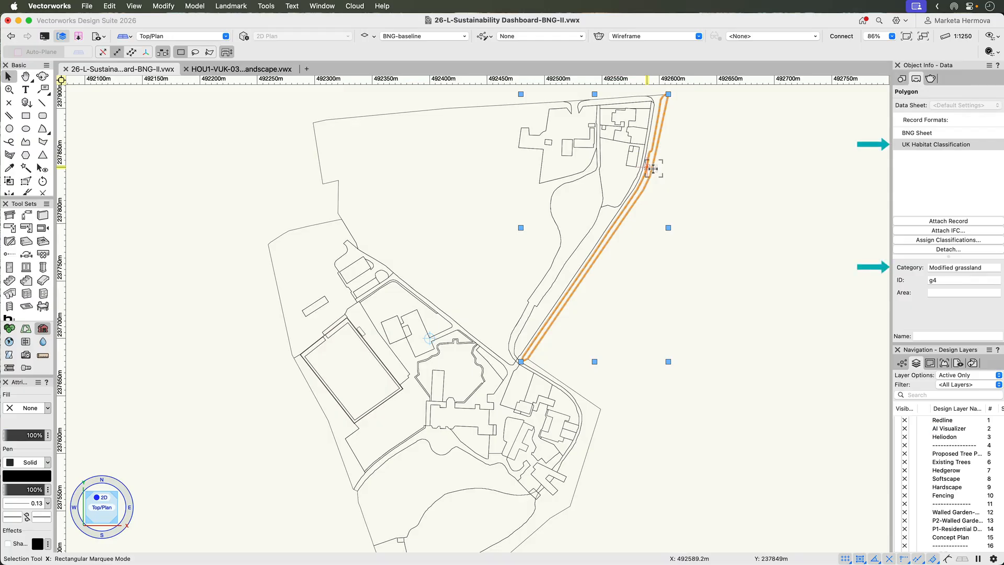
{"action": "left_click_drag", "start_coordinate": [653, 167], "coordinate": [637, 166]}
{"action": "left_click", "coordinate": [622, 167]}
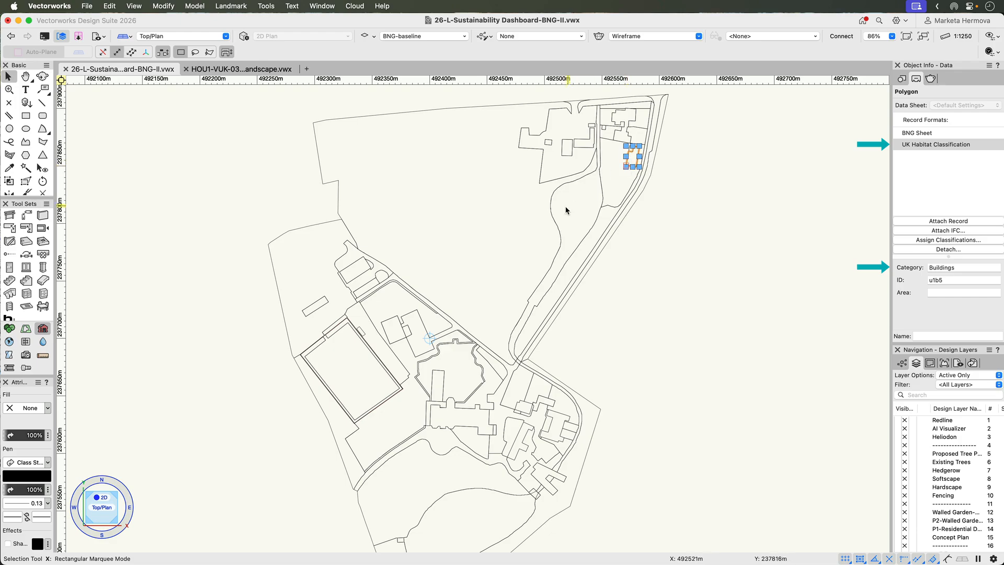
{"action": "left_click", "coordinate": [552, 220]}
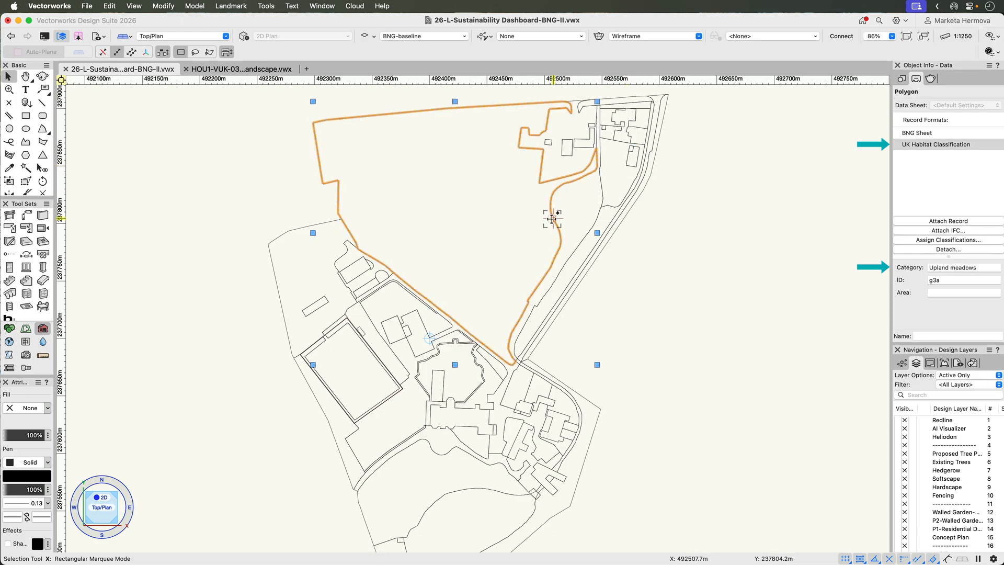
{"action": "left_click", "coordinate": [329, 303]}
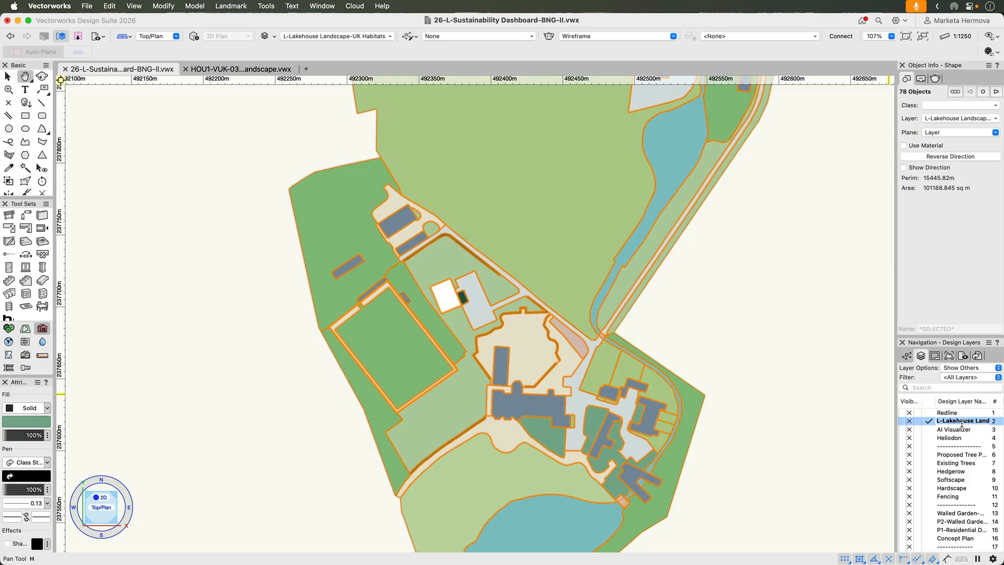
Rename the L-Lakehouse Landscape-UK Habitats design layer as Baseline Layer
{"action": "type", "text": "Baseline Layer"}
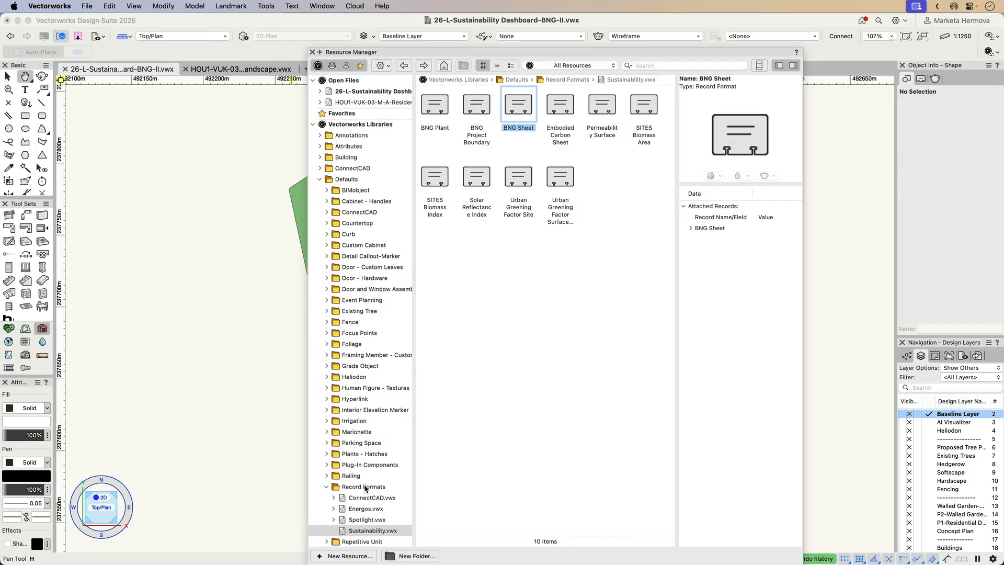
Review the BNG Project Boundary, BNG Plant and BNG Sheet record formats in Sustainability.vwx, and inspect the BNG Sheet data of baseline habitats
{"action": "left_click", "coordinate": [354, 533]}
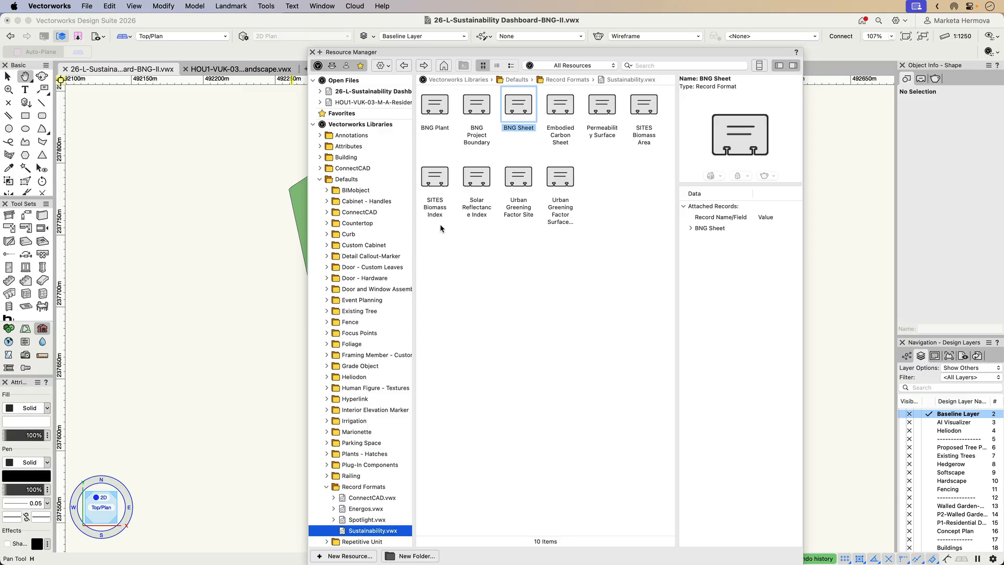
{"action": "left_click", "coordinate": [482, 137]}
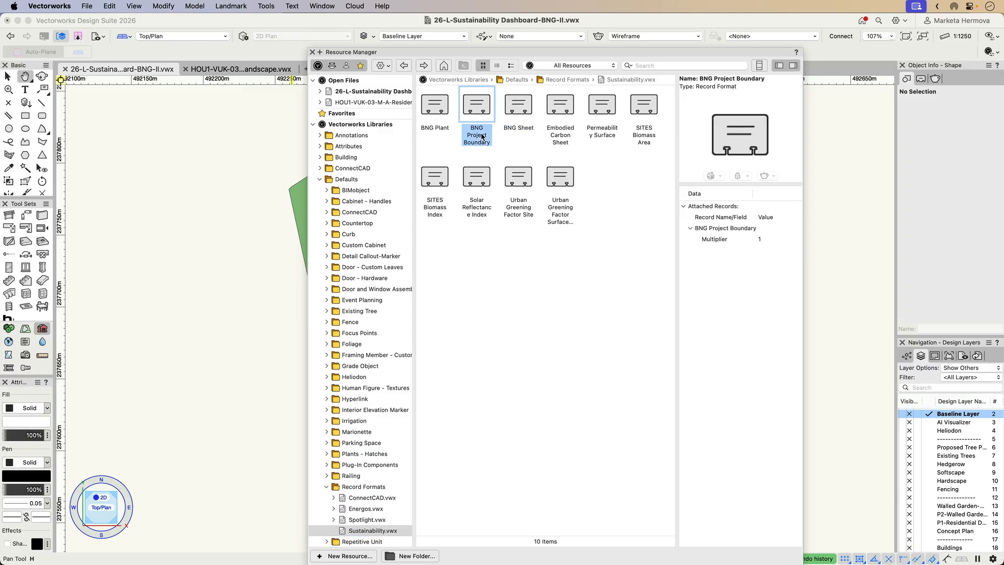
{"action": "left_click", "coordinate": [434, 103]}
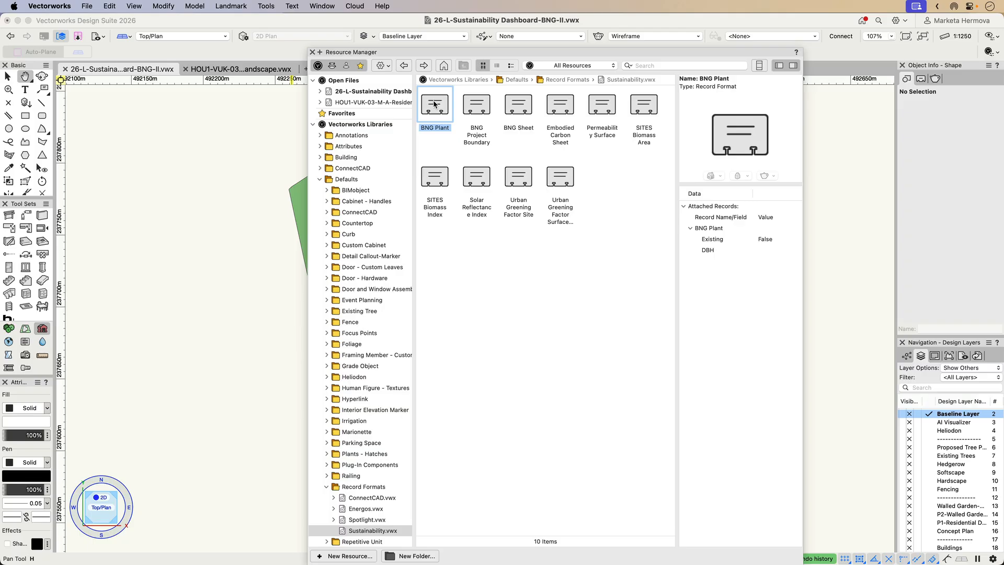
{"action": "left_click", "coordinate": [517, 105]}
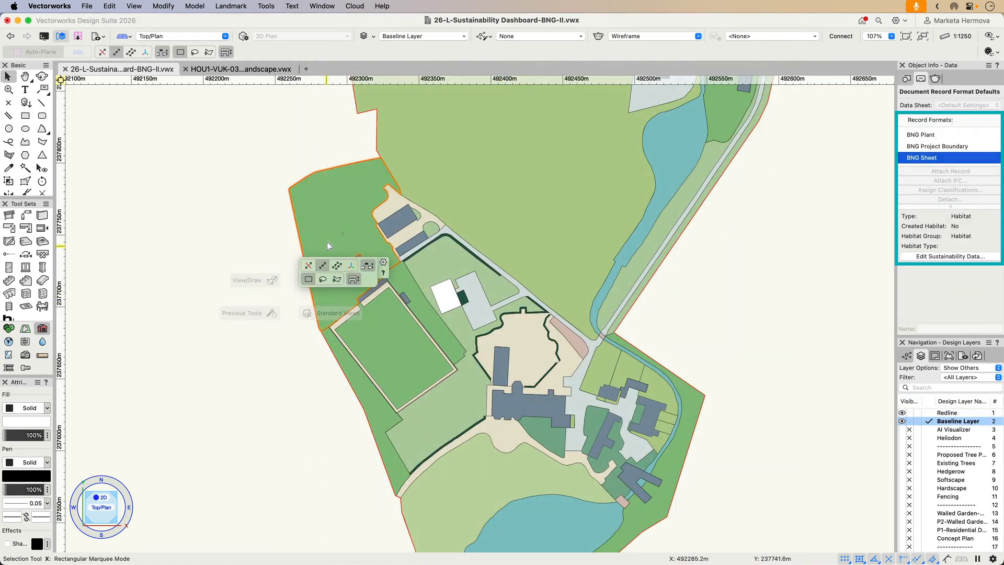
{"action": "left_click", "coordinate": [330, 242]}
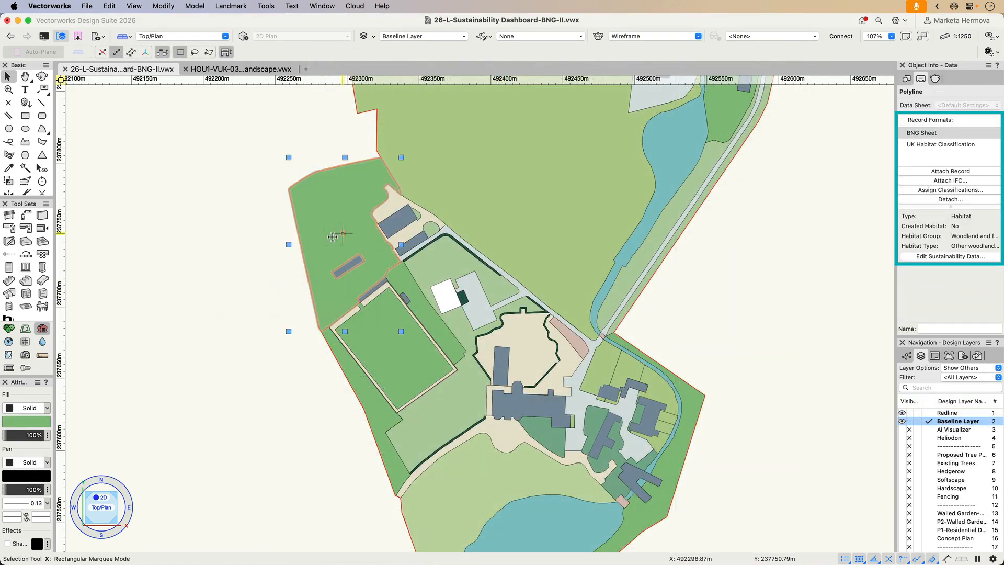
{"action": "left_click", "coordinate": [420, 167]}
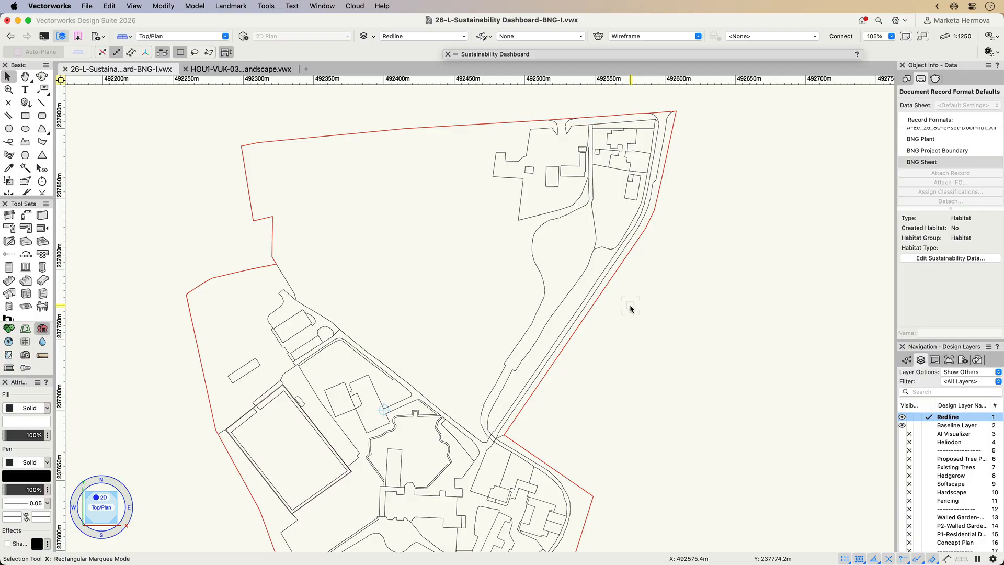
Attach the BNG Project Boundary record to the redline property line and recalculate the biodiversity net gain in the Sustainability Dashboard
{"action": "left_click", "coordinate": [619, 266]}
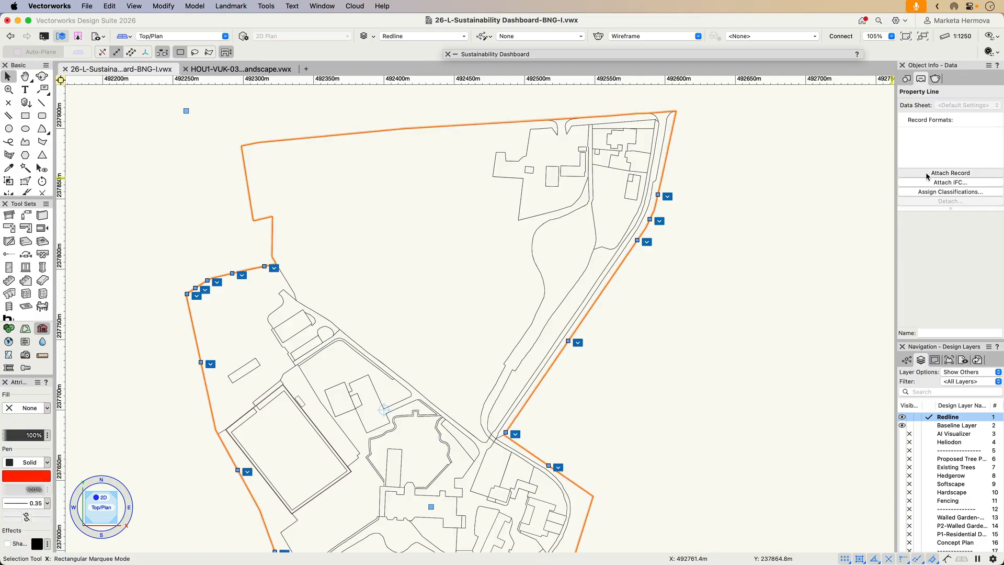
{"action": "left_click", "coordinate": [927, 175]}
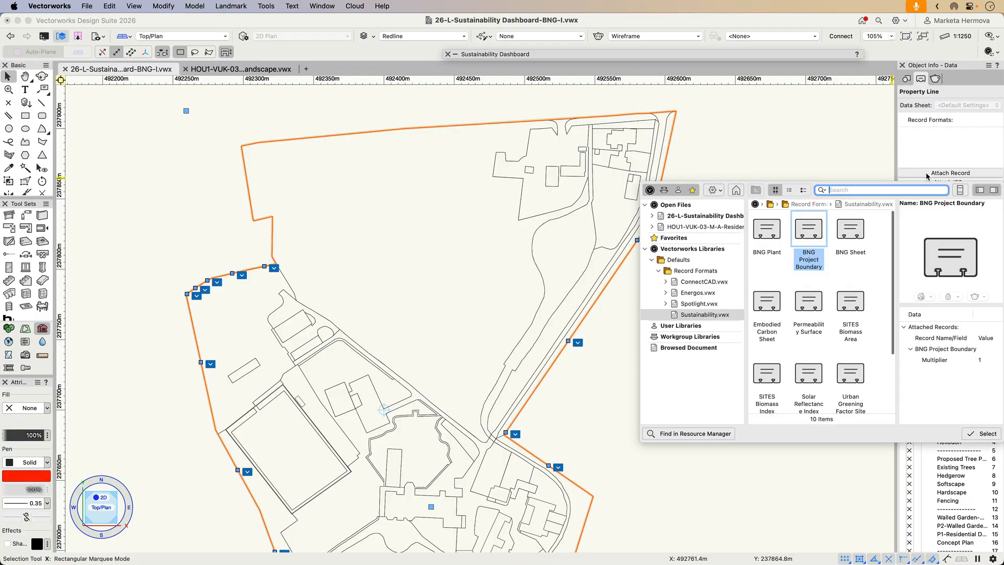
{"action": "double_click", "coordinate": [803, 234]}
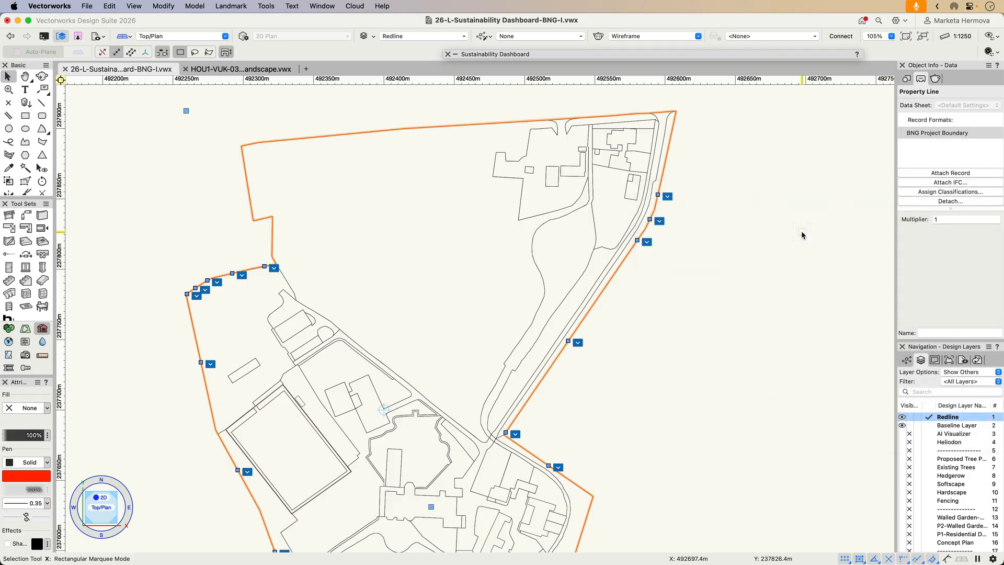
{"action": "double_click", "coordinate": [580, 53]}
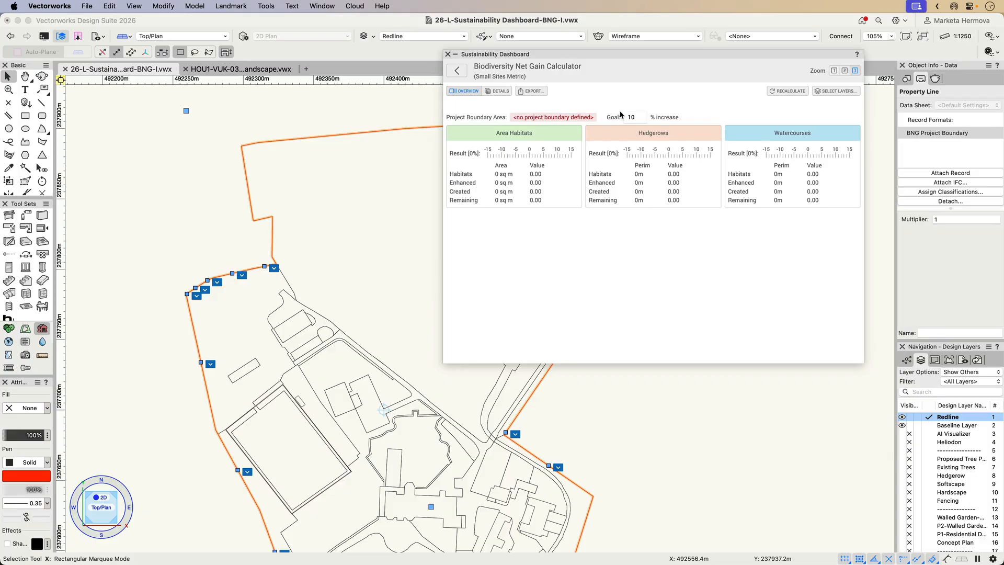
{"action": "left_click", "coordinate": [780, 92]}
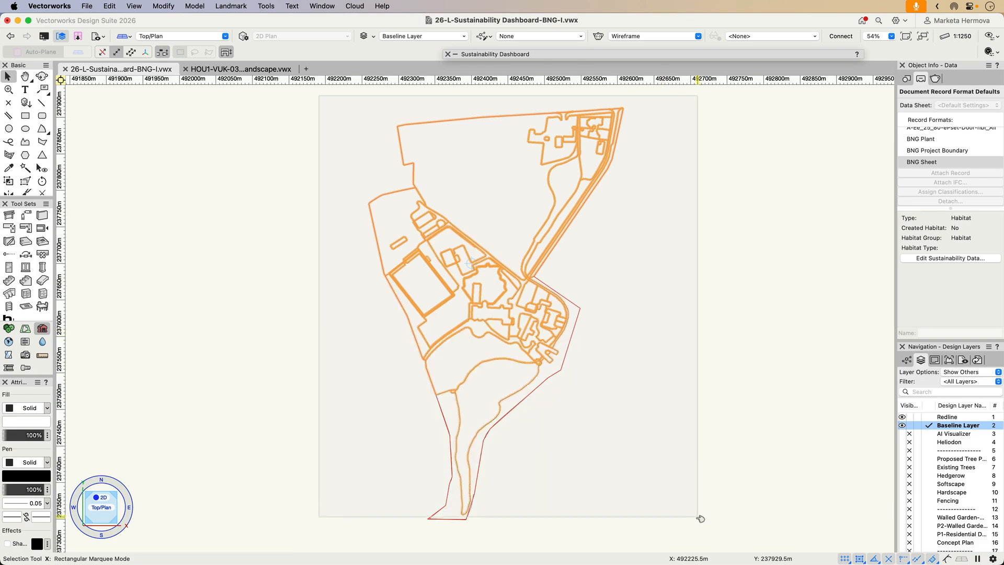
Select all the habitat objects on the Baseline Layer and attach the BNG Sheet record to them
{"action": "left_click_drag", "start_coordinate": [700, 519], "coordinate": [702, 529]}
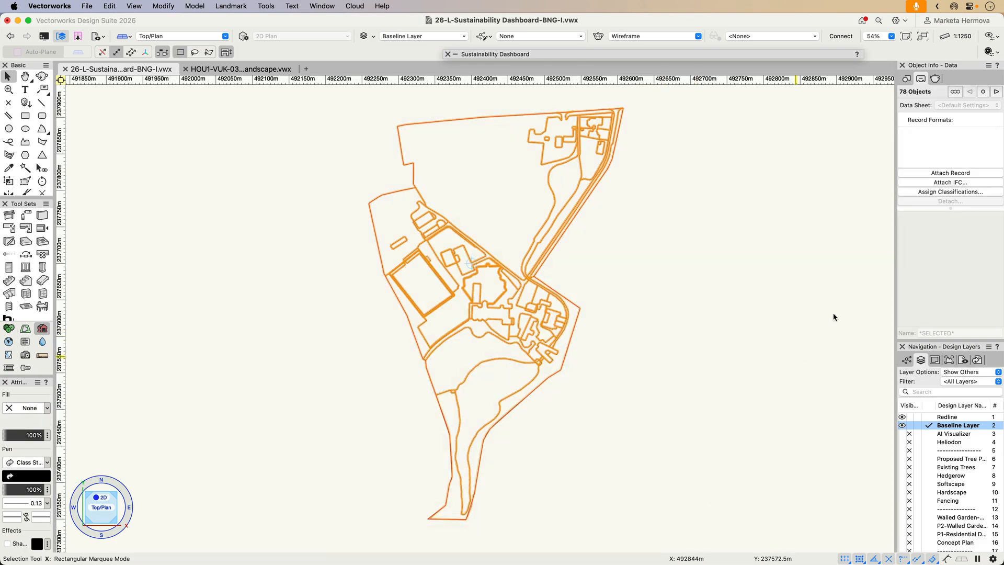
{"action": "left_click", "coordinate": [958, 174]}
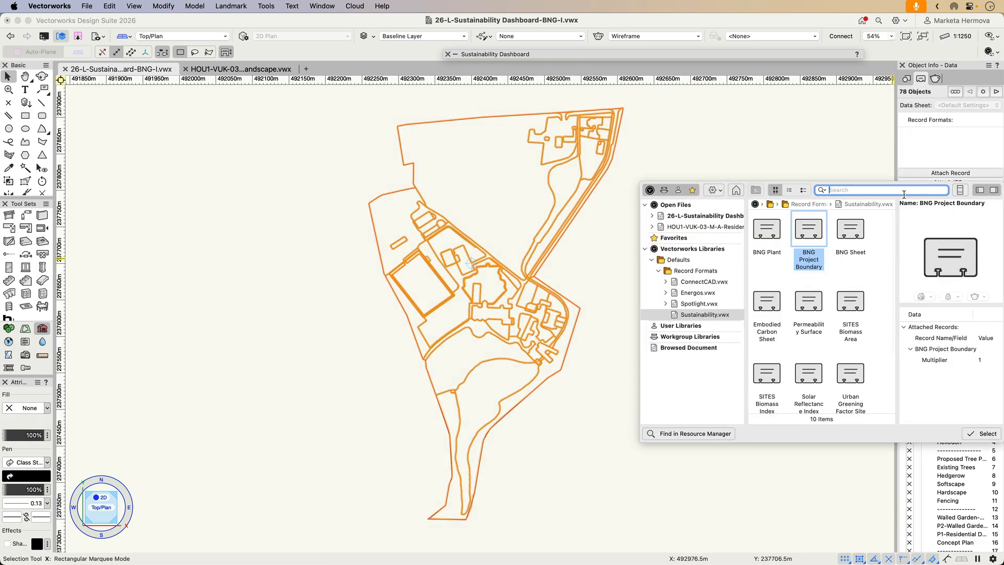
{"action": "double_click", "coordinate": [851, 238]}
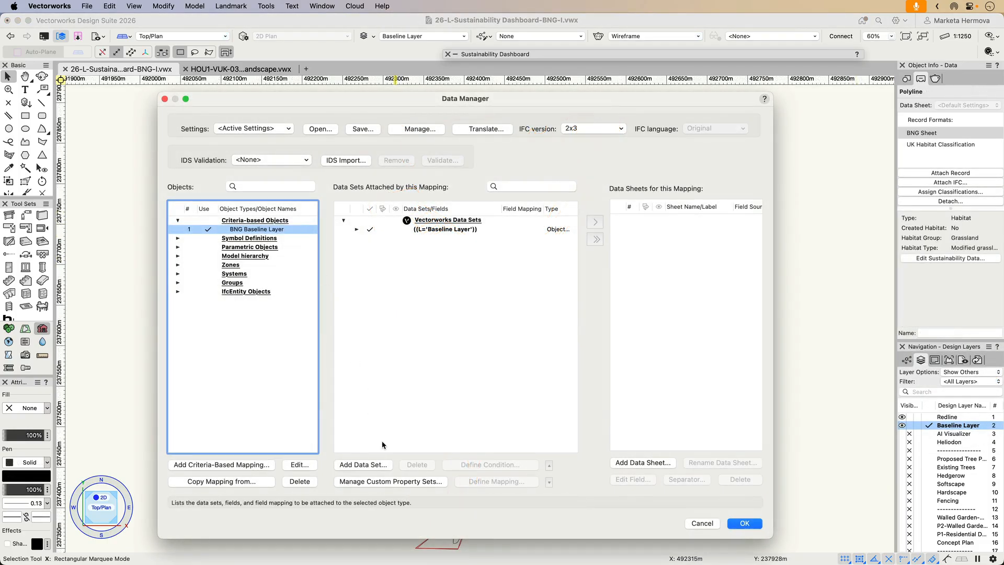
Add the BNG Sheet record as a data set to the BNG Baseline Layer mapping in the Data Manager and accept it
{"action": "left_click", "coordinate": [385, 464]}
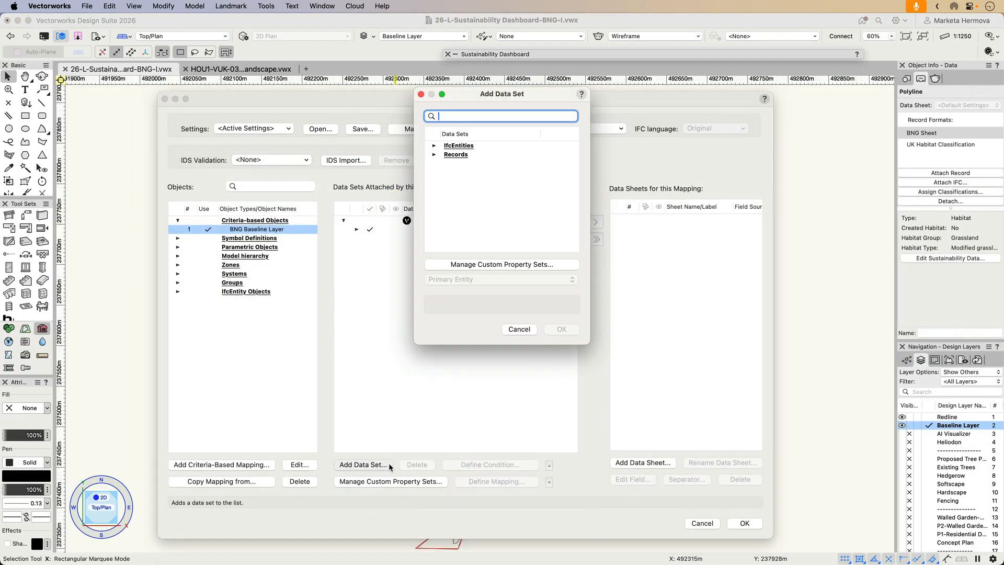
{"action": "left_click", "coordinate": [435, 155]}
{"action": "left_click", "coordinate": [468, 200]}
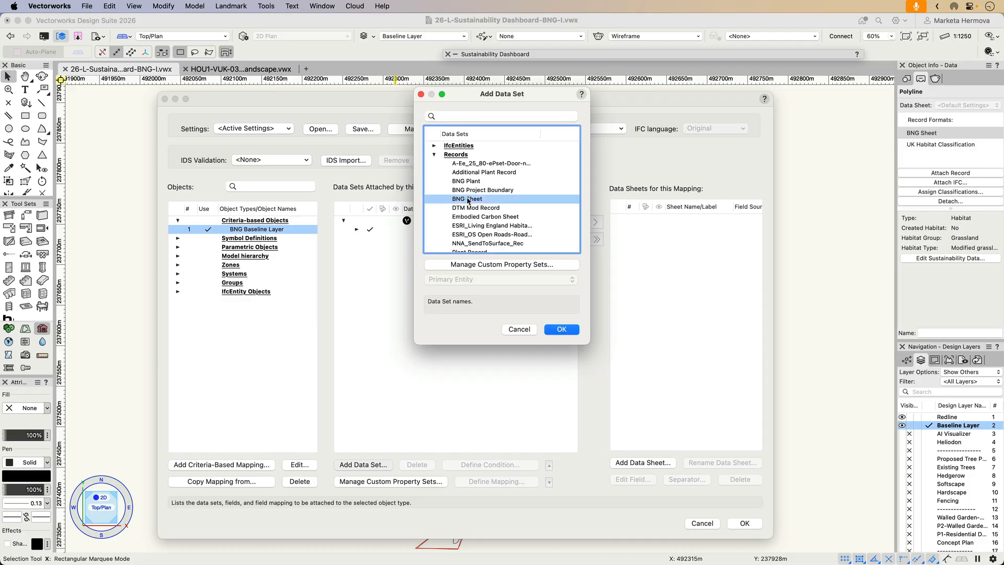
{"action": "left_click", "coordinate": [561, 329]}
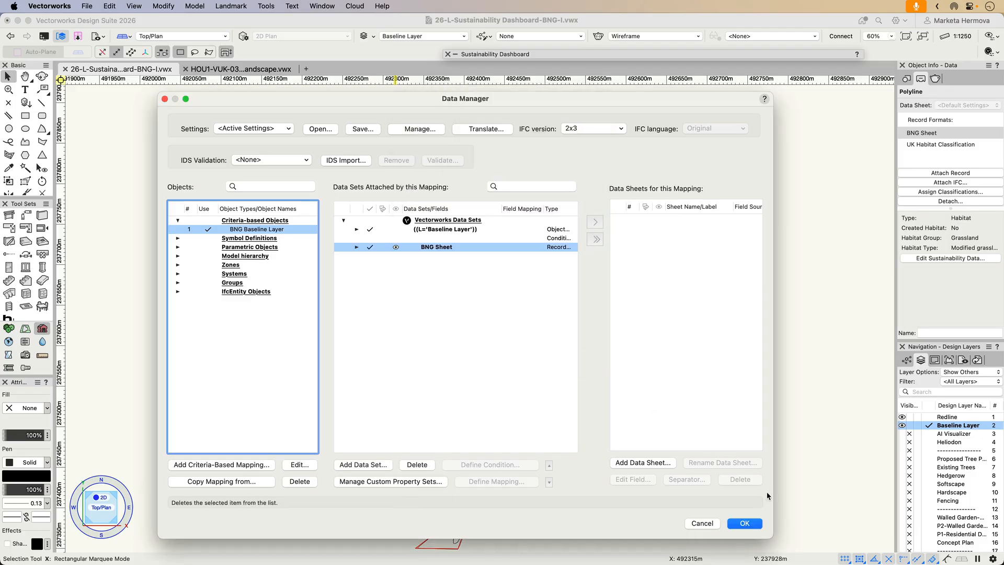
{"action": "left_click", "coordinate": [744, 523]}
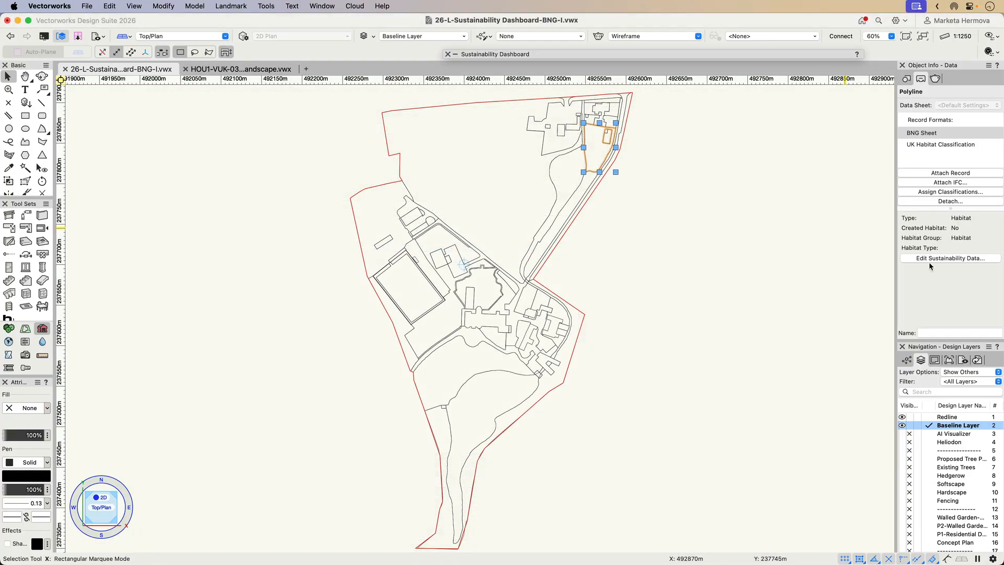
Classify the northeastern polyline as a baseline area habitat with broad habitat group Grassland and habitat type Modified grassland
{"action": "left_click", "coordinate": [930, 258]}
{"action": "left_click", "coordinate": [677, 143]}
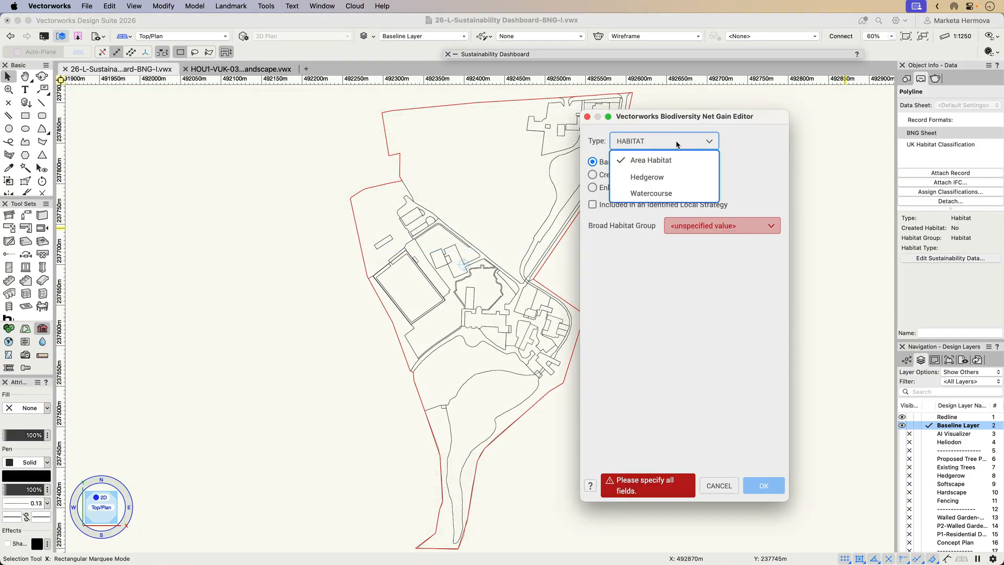
{"action": "left_click", "coordinate": [651, 160]}
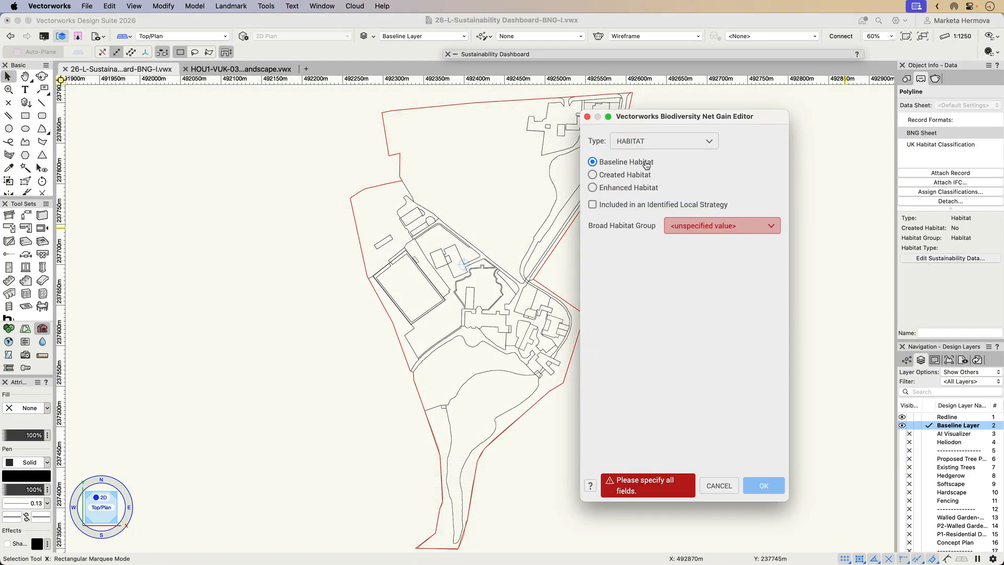
{"action": "left_click", "coordinate": [758, 231]}
{"action": "left_click", "coordinate": [751, 303]}
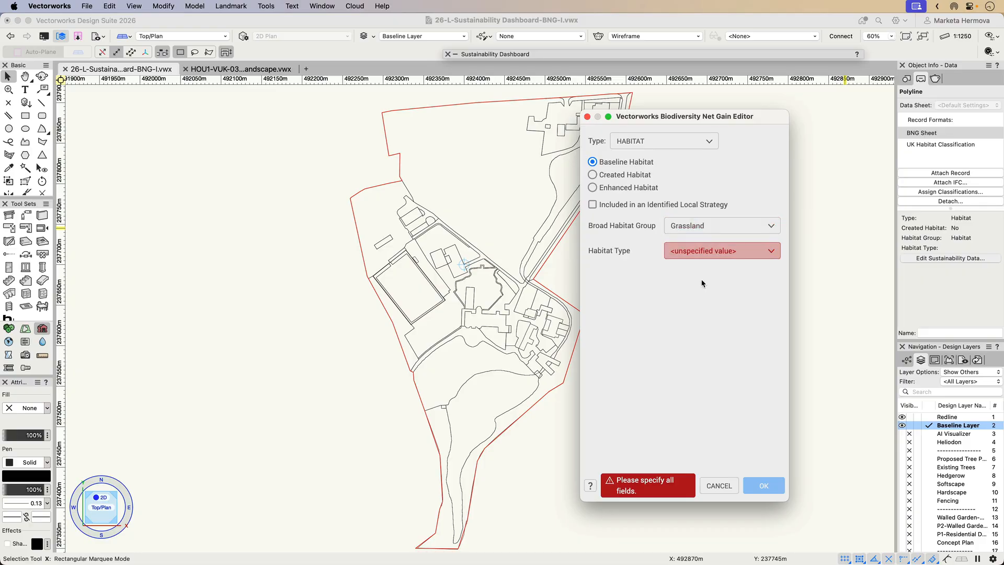
{"action": "left_click", "coordinate": [699, 251]}
{"action": "left_click", "coordinate": [701, 311]}
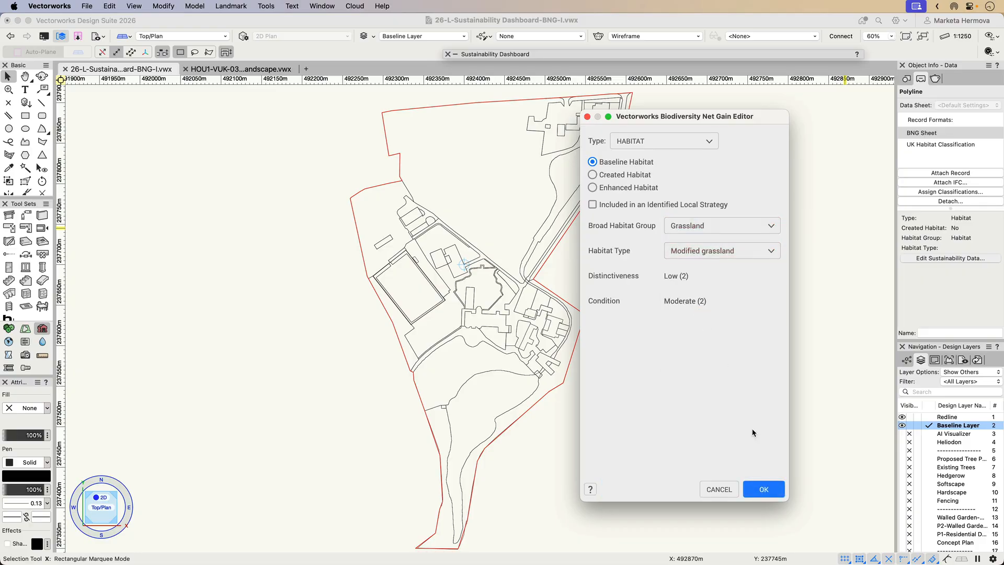
{"action": "left_click", "coordinate": [764, 489]}
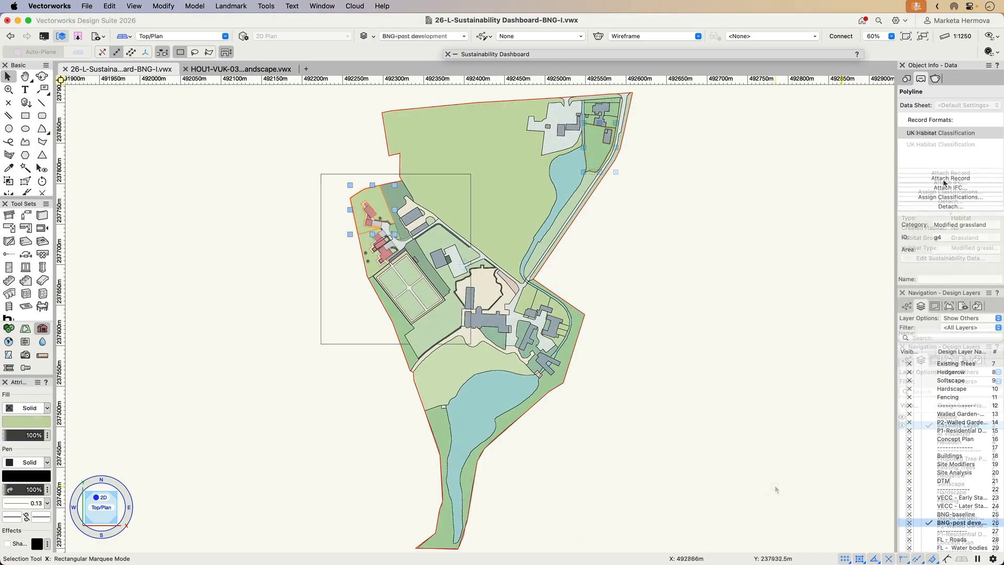
Attach the BNG Sheet record to the selected western polyline and classify it as an Enhanced Habitat
{"action": "left_click", "coordinate": [950, 178]}
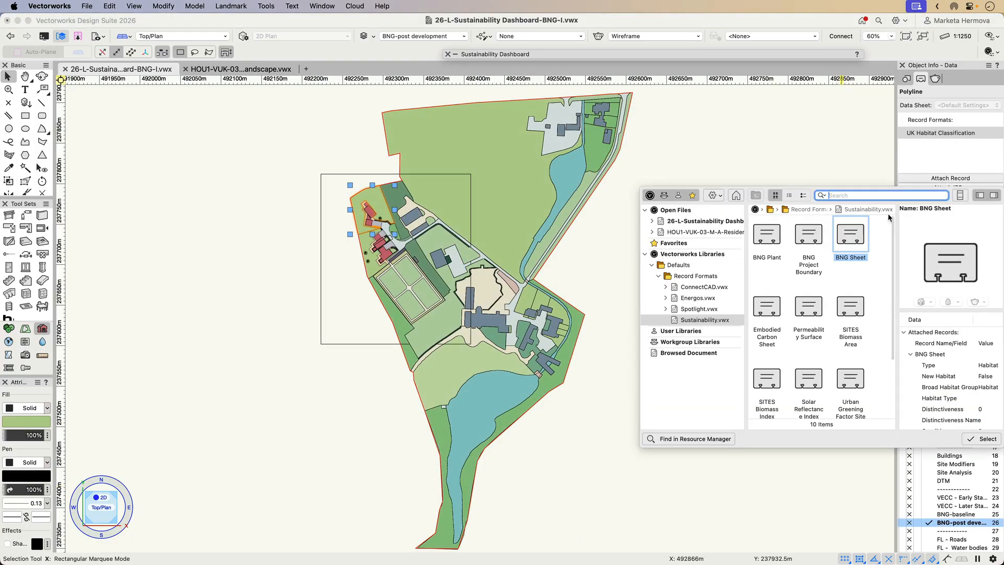
{"action": "double_click", "coordinate": [858, 241]}
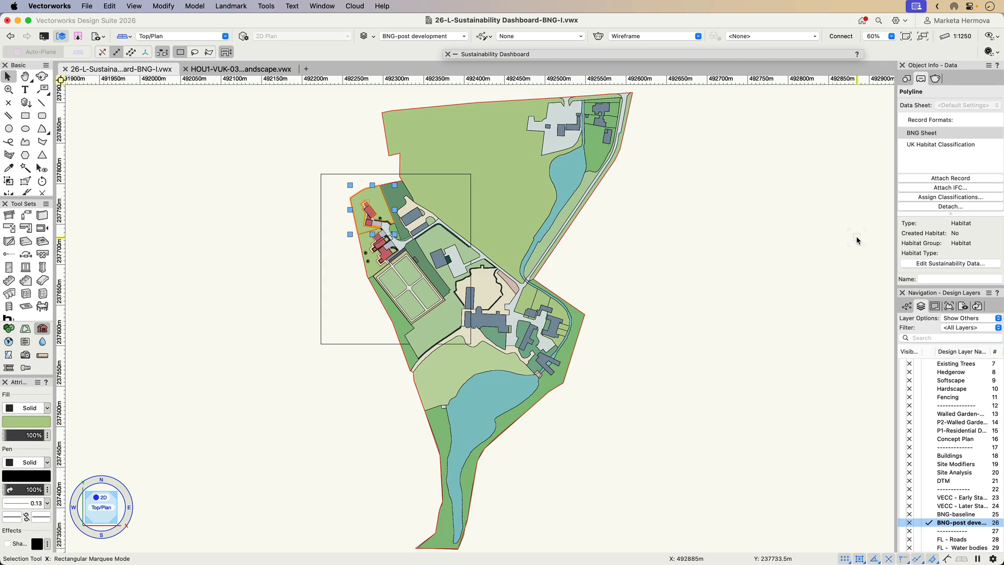
{"action": "left_click", "coordinate": [922, 264]}
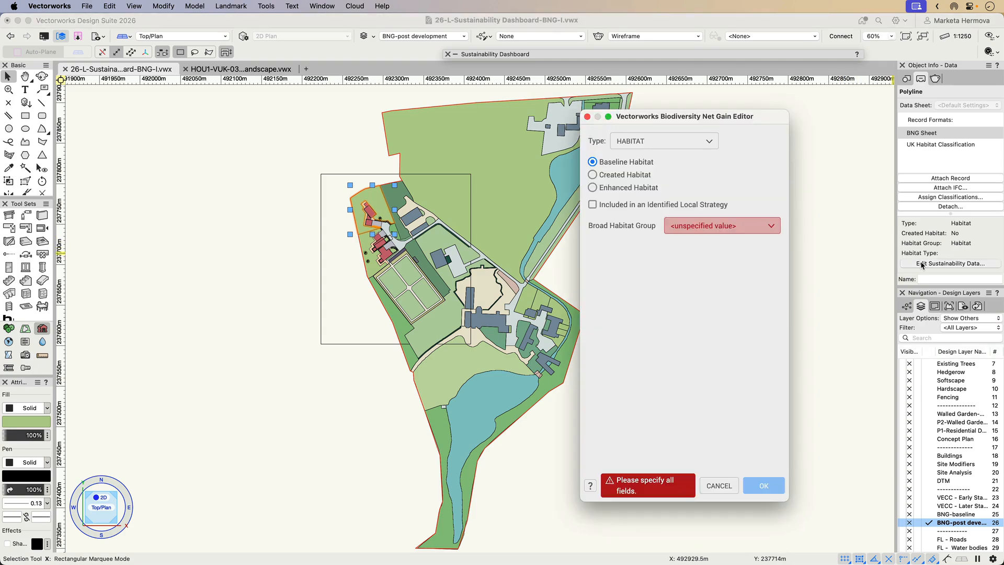
{"action": "left_click", "coordinate": [640, 190]}
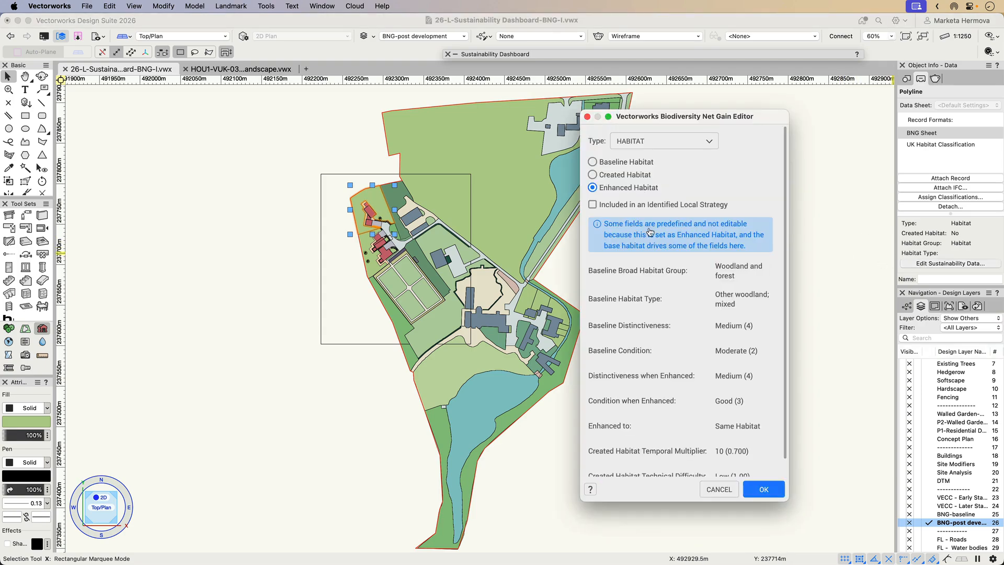
{"action": "left_click", "coordinate": [764, 496]}
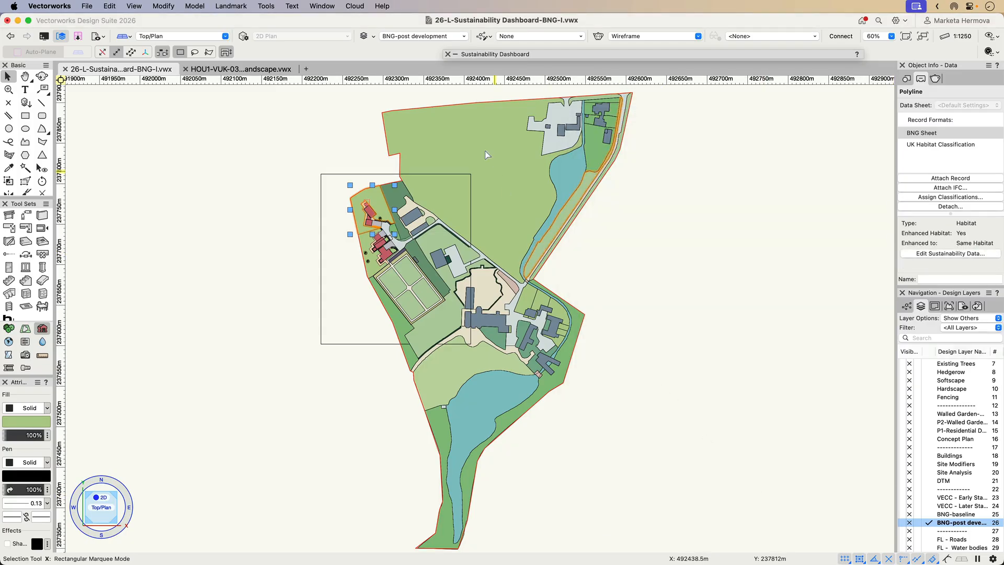
Recalculate the net gain in the Sustainability Dashboard and restrict its calculation layers to Phase III-BNG-baseline and PhaseIII-Residential Development
{"action": "left_click", "coordinate": [454, 54]}
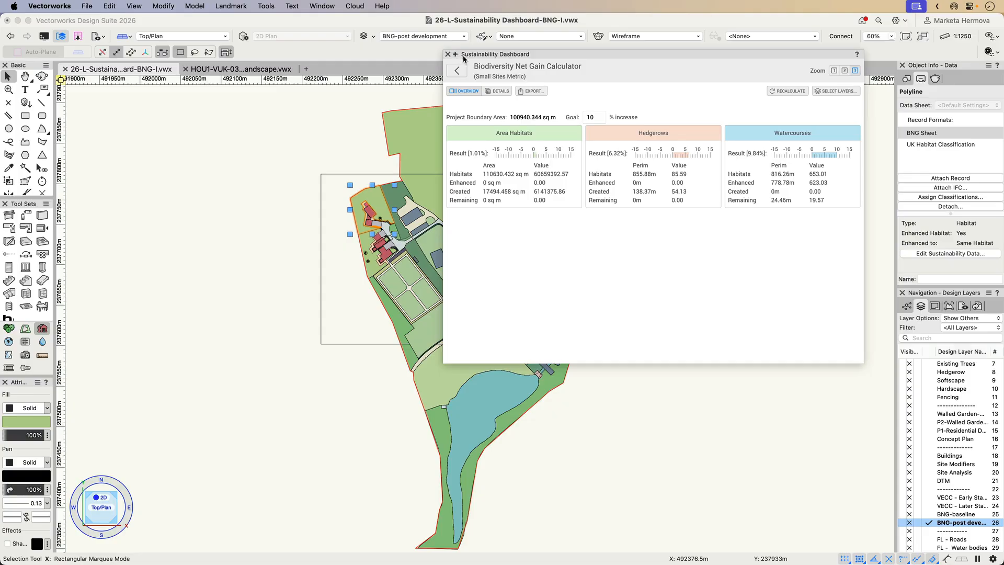
{"action": "left_click", "coordinate": [783, 90]}
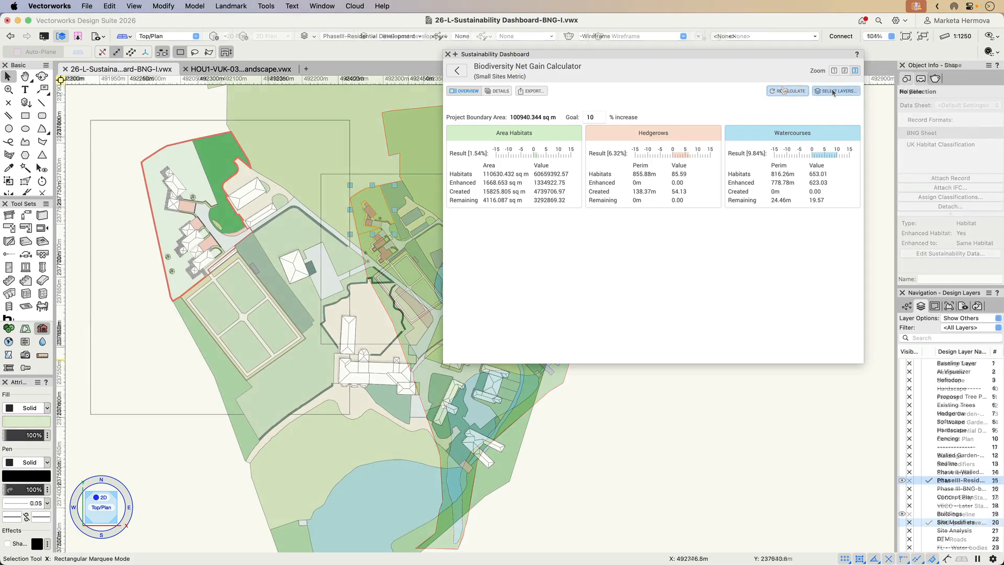
{"action": "left_click", "coordinate": [834, 89]}
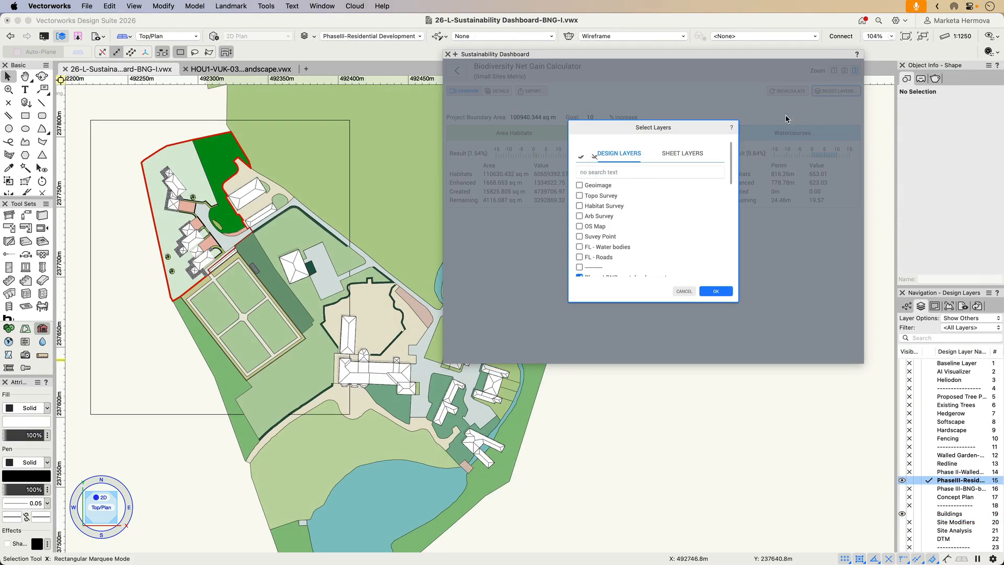
{"action": "left_click_drag", "start_coordinate": [732, 155], "coordinate": [732, 185]}
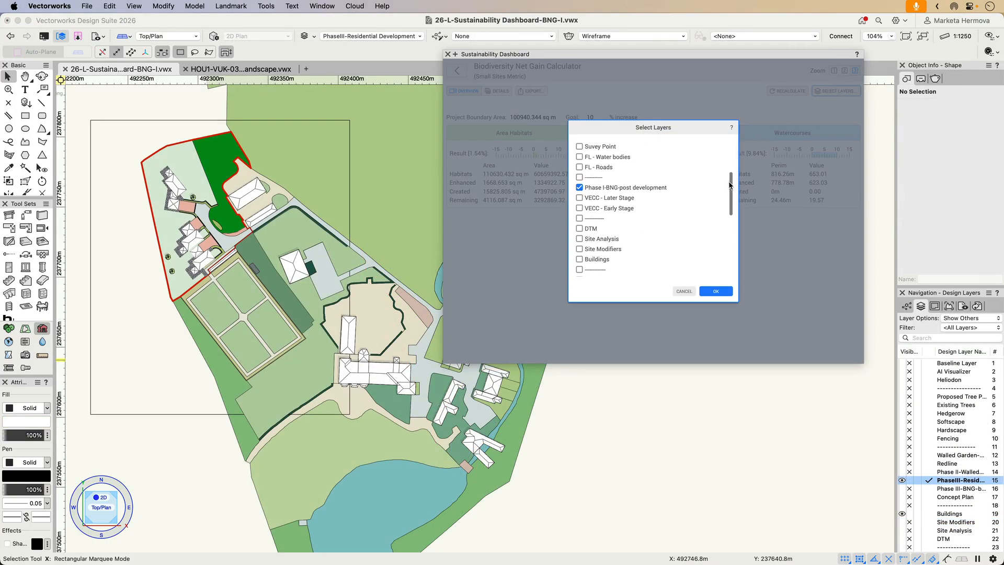
{"action": "left_click", "coordinate": [579, 187]}
{"action": "left_click_drag", "start_coordinate": [731, 195], "coordinate": [729, 224]}
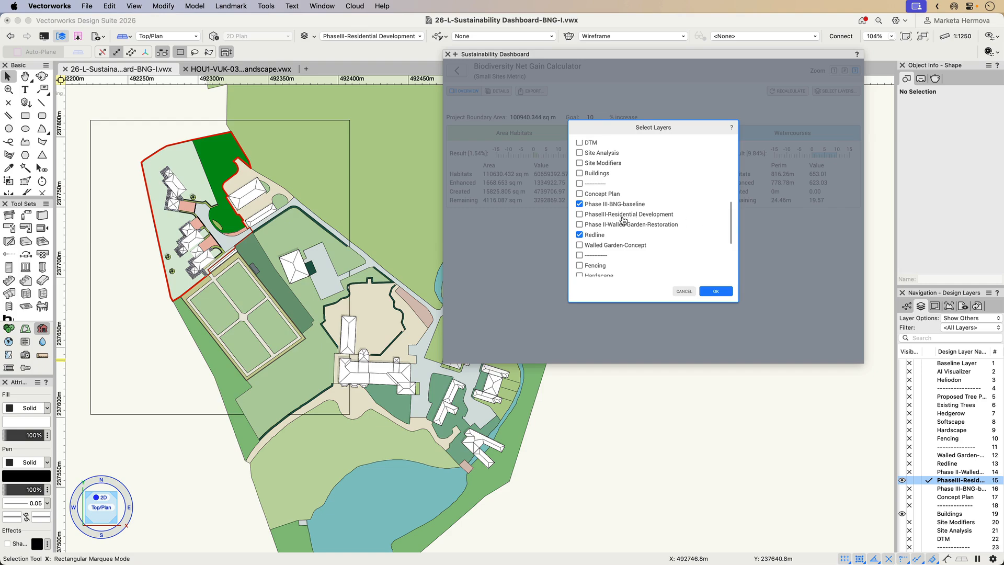
{"action": "left_click", "coordinate": [580, 235]}
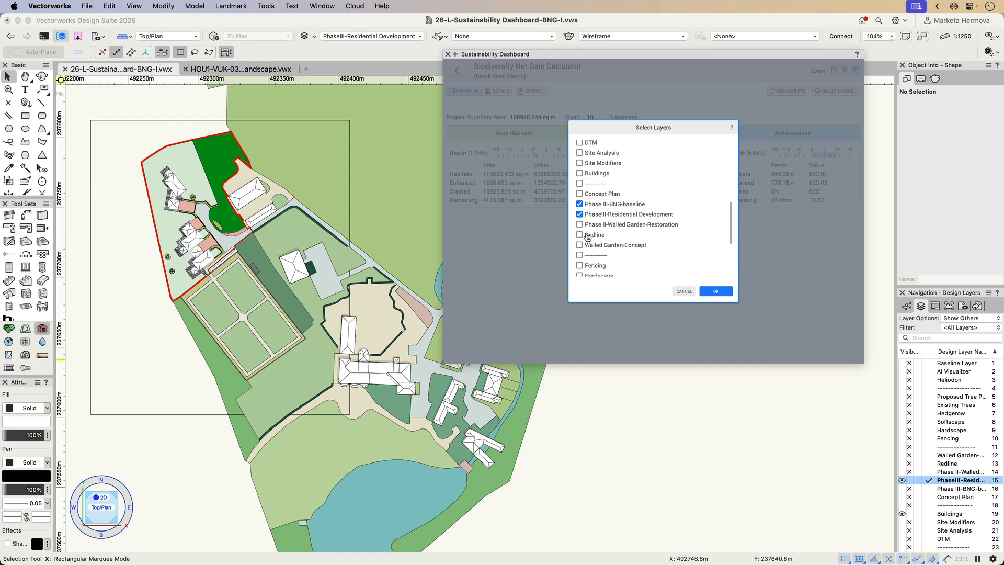
{"action": "left_click", "coordinate": [716, 290]}
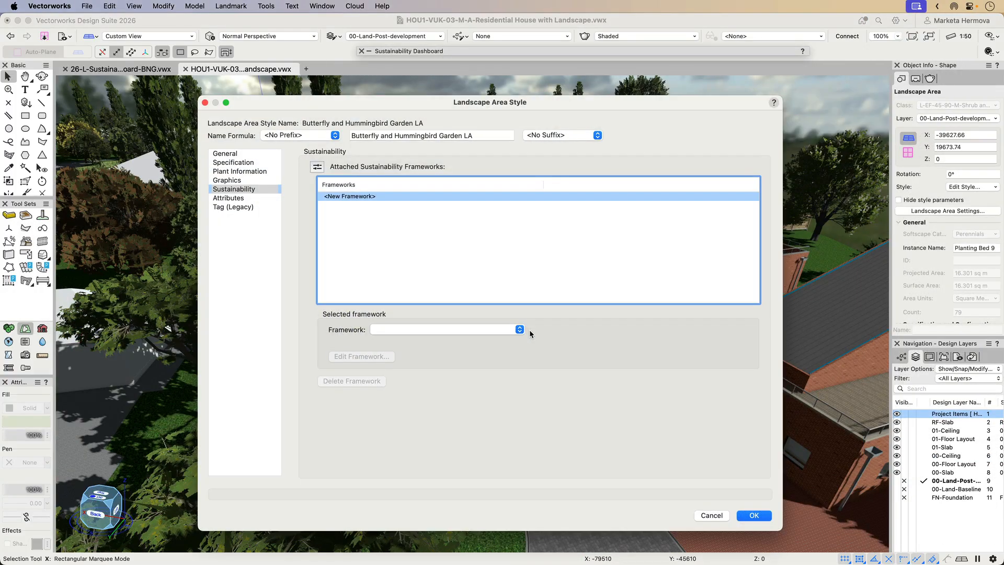
Attach the BNG Sheet framework to the Butterfly and Hummingbird Garden LA style and set it as a Created Habitat in the Urban group
{"action": "left_click", "coordinate": [519, 330]}
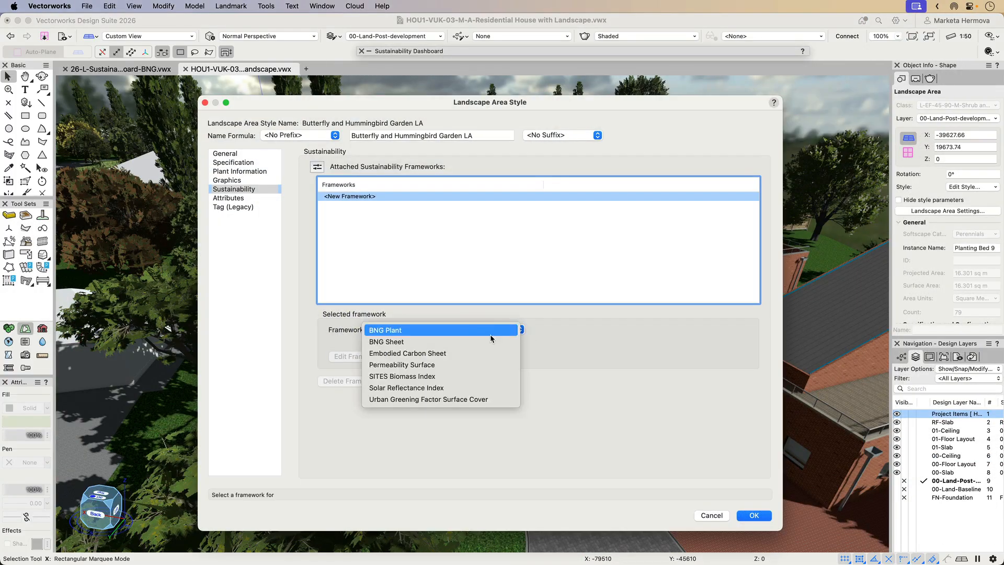
{"action": "left_click", "coordinate": [398, 340]}
{"action": "left_click", "coordinate": [361, 357]}
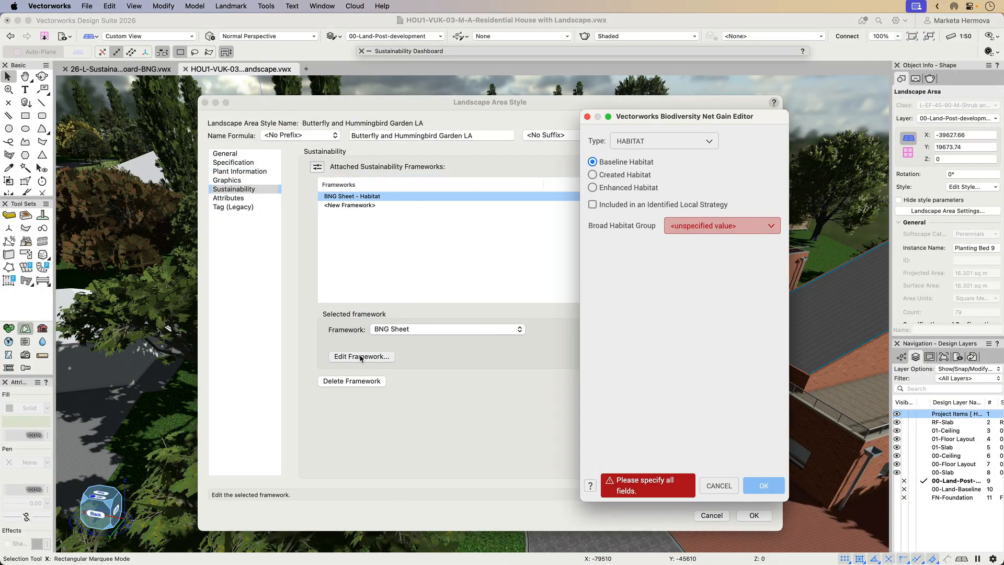
{"action": "left_click", "coordinate": [646, 175]}
{"action": "left_click", "coordinate": [755, 230]}
{"action": "left_click_drag", "start_coordinate": [779, 268], "coordinate": [779, 312]}
{"action": "left_click", "coordinate": [702, 341]}
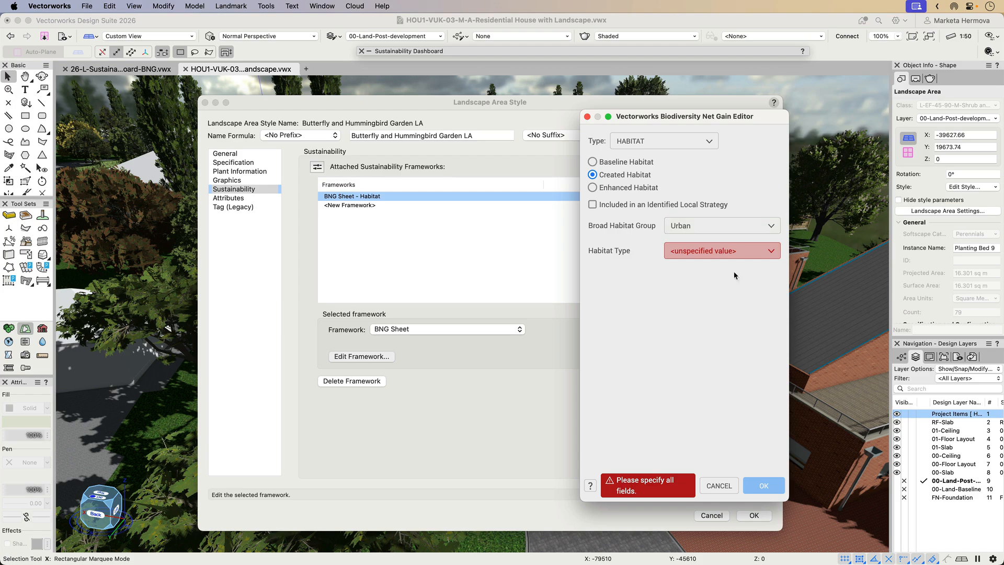
Set the created habitat's type to Rain garden and its condition to Good (3), and accept the framework data
{"action": "left_click", "coordinate": [764, 252]}
{"action": "left_click_drag", "start_coordinate": [778, 301], "coordinate": [777, 379]}
{"action": "left_click", "coordinate": [705, 317]}
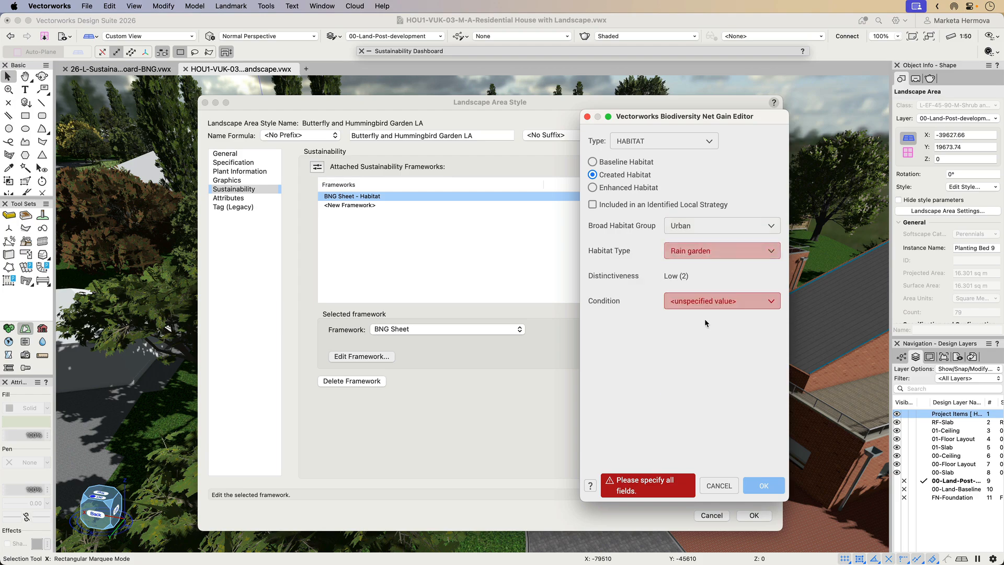
{"action": "left_click", "coordinate": [751, 302]}
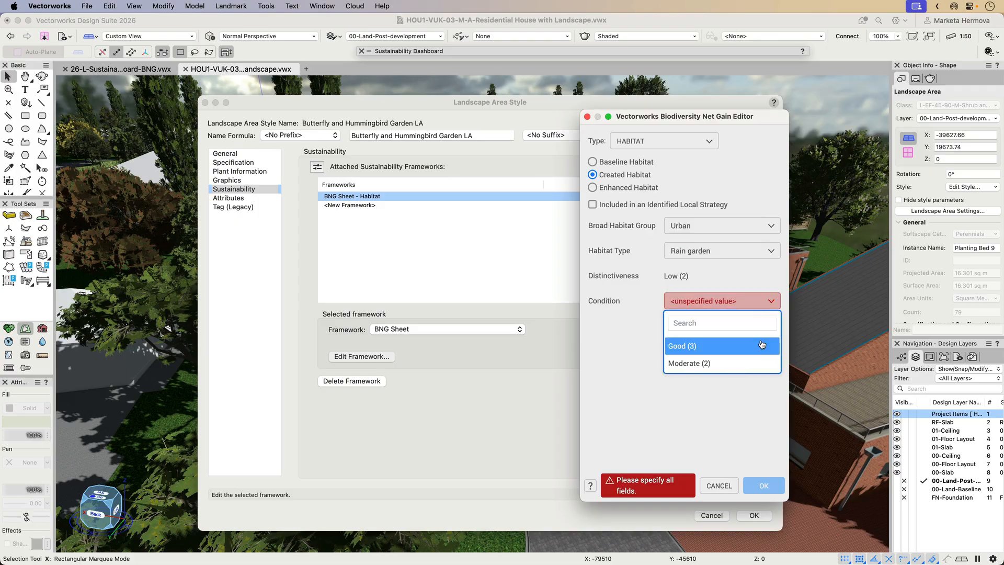
{"action": "left_click", "coordinate": [696, 345]}
{"action": "left_click", "coordinate": [764, 488]}
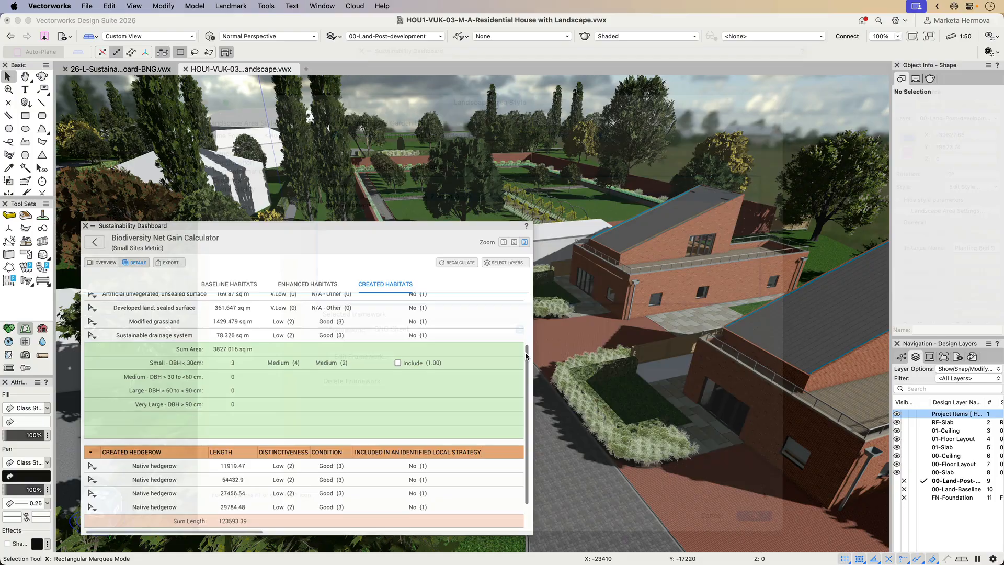
Locate the Sustainable drainage system object in the model from the created habitats details
{"action": "scroll", "coordinate": [527, 381], "scroll_direction": "down", "scroll_amount": 2}
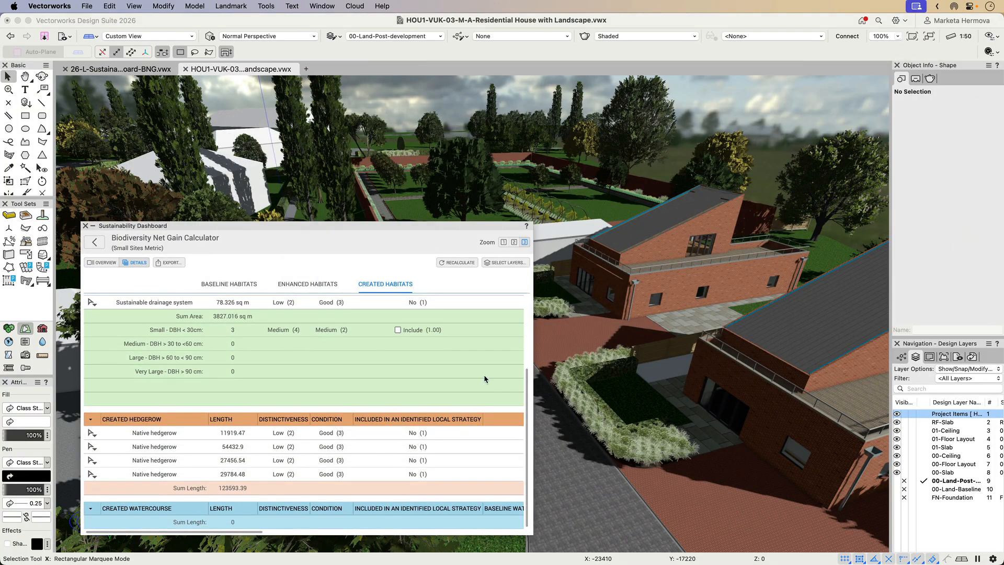
{"action": "left_click", "coordinate": [92, 304]}
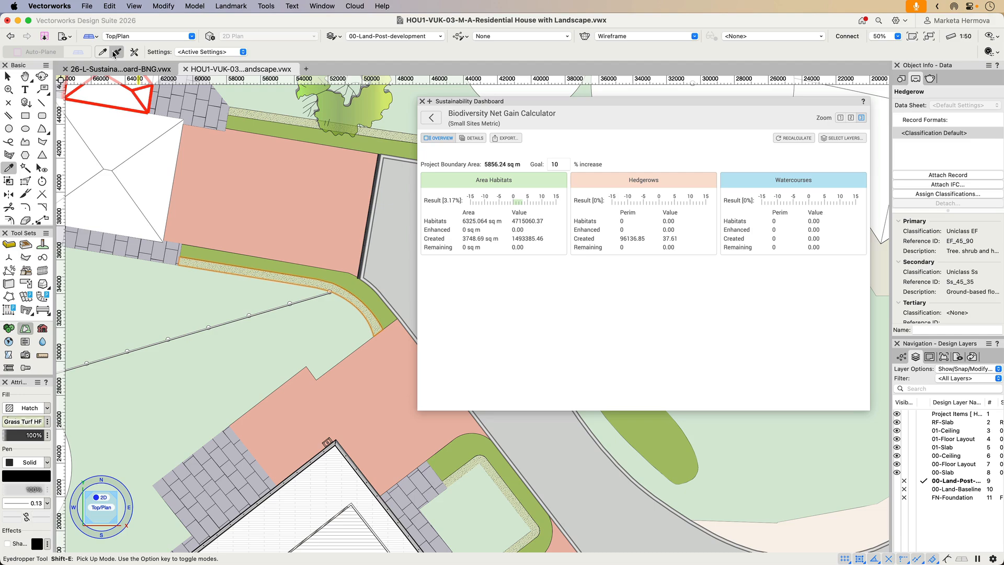
Apply the BNG Sheet record to the curved hedgerow with the Eyedropper, recalculate the net gain, and accept the Eyedropper preferences with Record enabled
{"action": "left_click", "coordinate": [241, 265]}
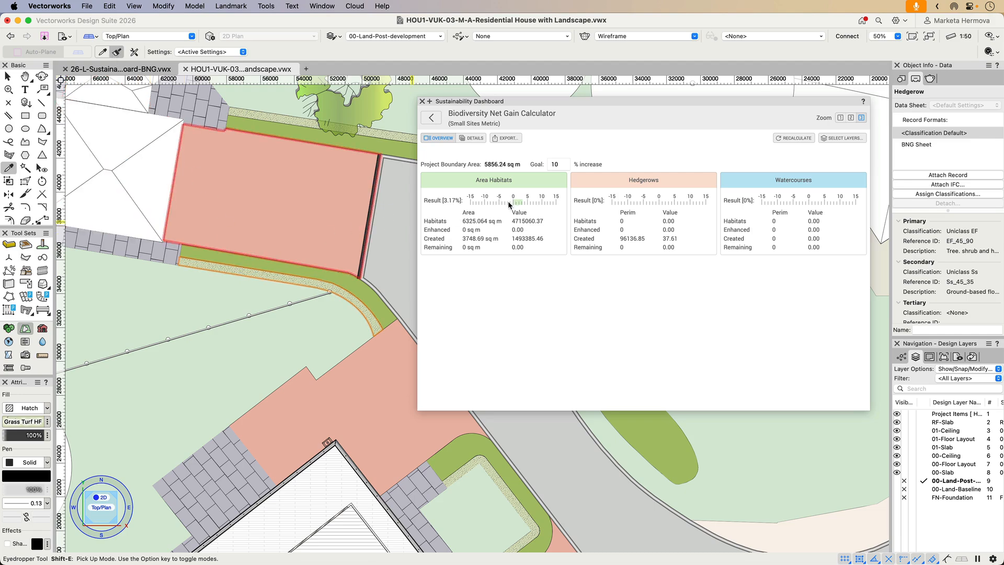
{"action": "left_click", "coordinate": [785, 138]}
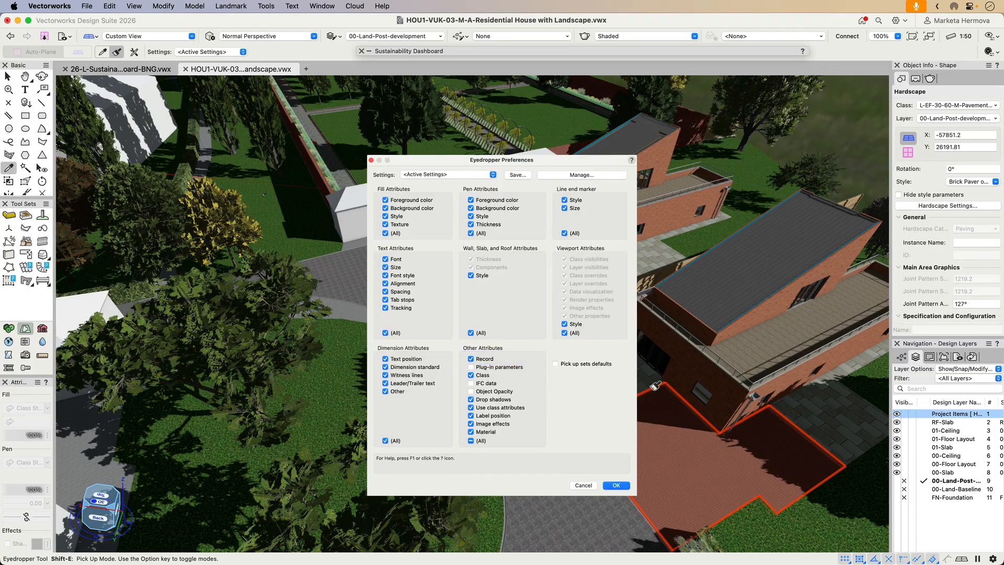
{"action": "key", "text": "Return"}
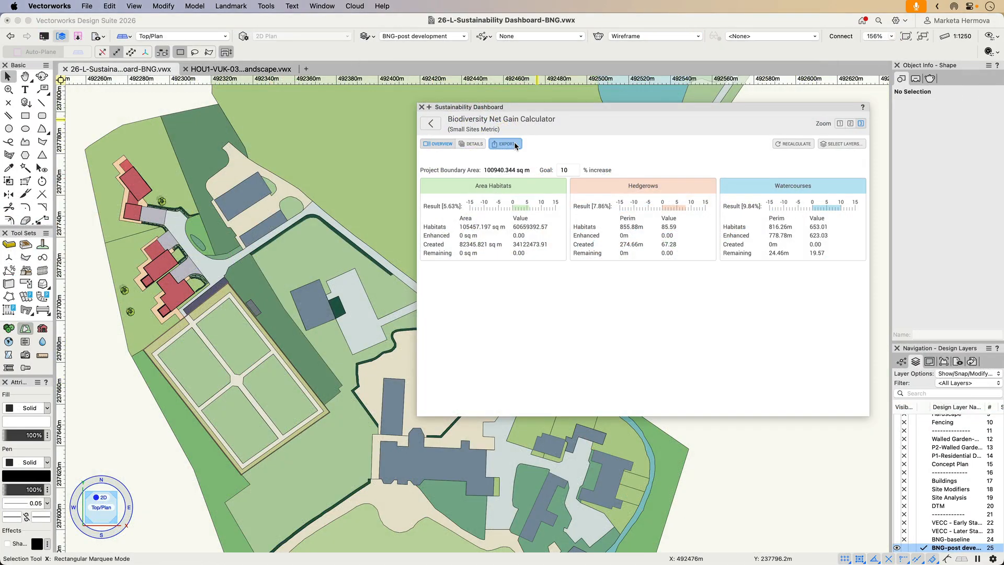
Export the net gain results to the Desktop as a tab-separated text file named Vectorworks BNG Export
{"action": "left_click", "coordinate": [515, 144]}
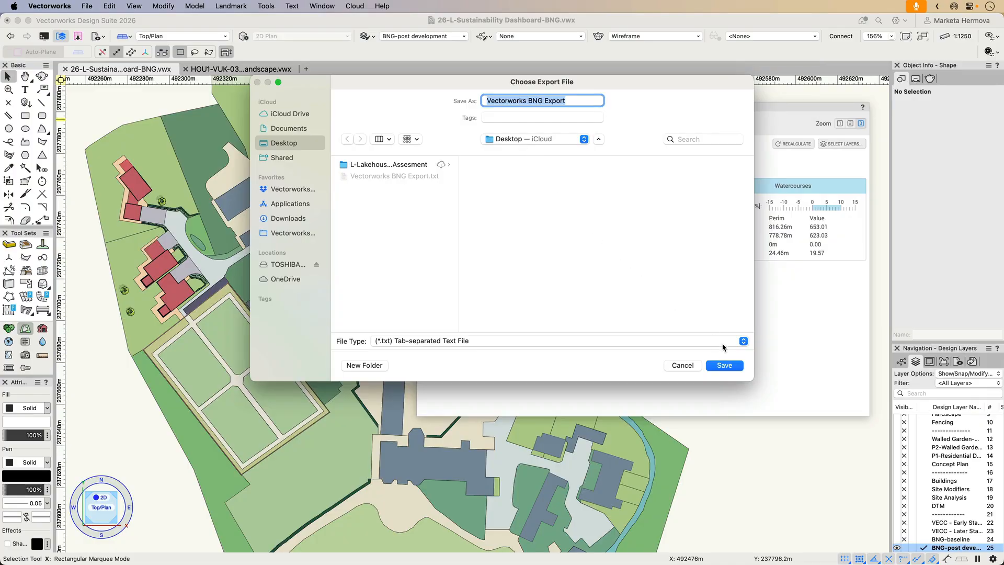
{"action": "left_click", "coordinate": [739, 367]}
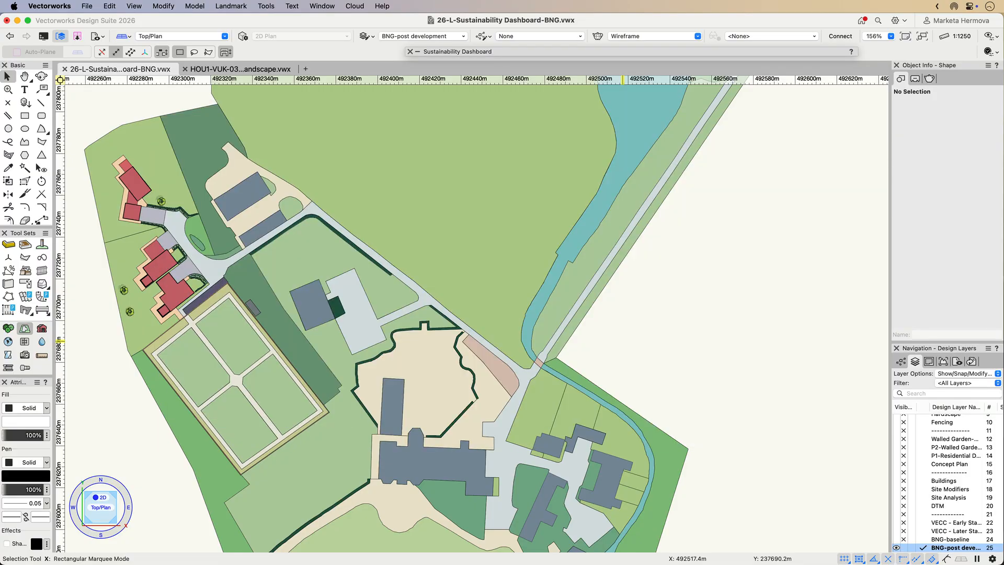
Set up a shapefile export limited to objects on the BNG-post development layer, with projection files (.prj) written
{"action": "left_click", "coordinate": [87, 6]}
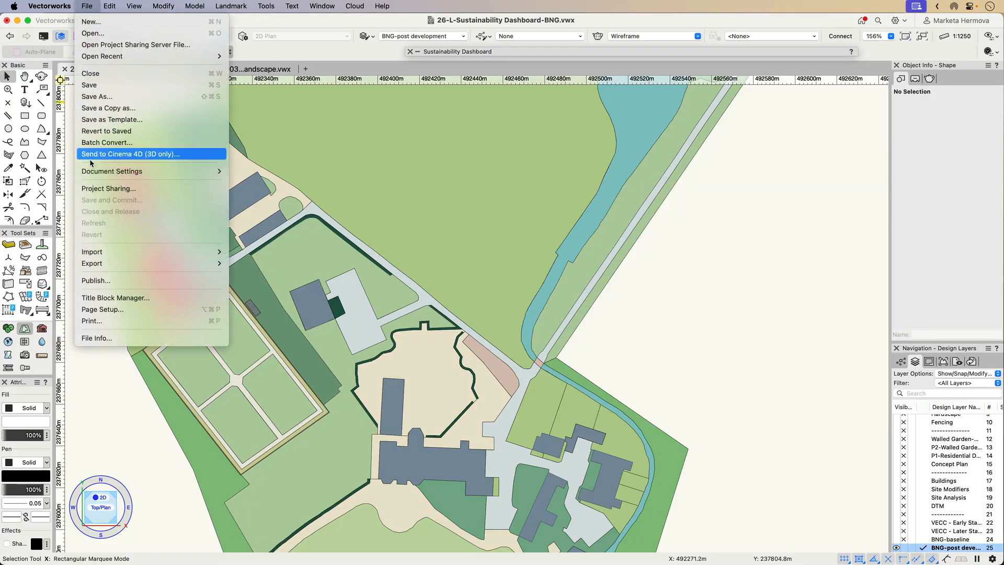
{"action": "mouse_move", "coordinate": [92, 263]}
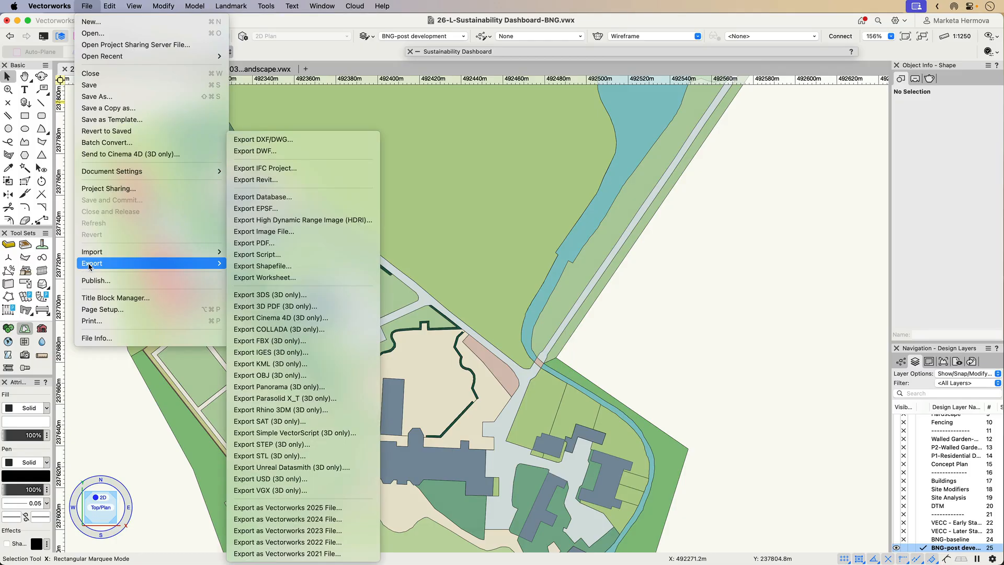
{"action": "left_click", "coordinate": [265, 266]}
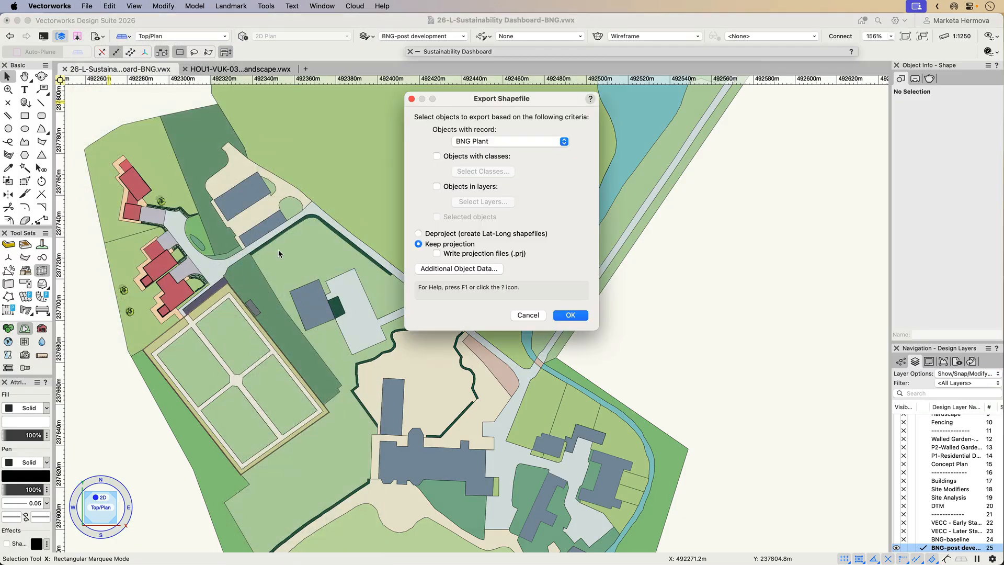
{"action": "left_click", "coordinate": [437, 187]}
{"action": "left_click", "coordinate": [473, 202]}
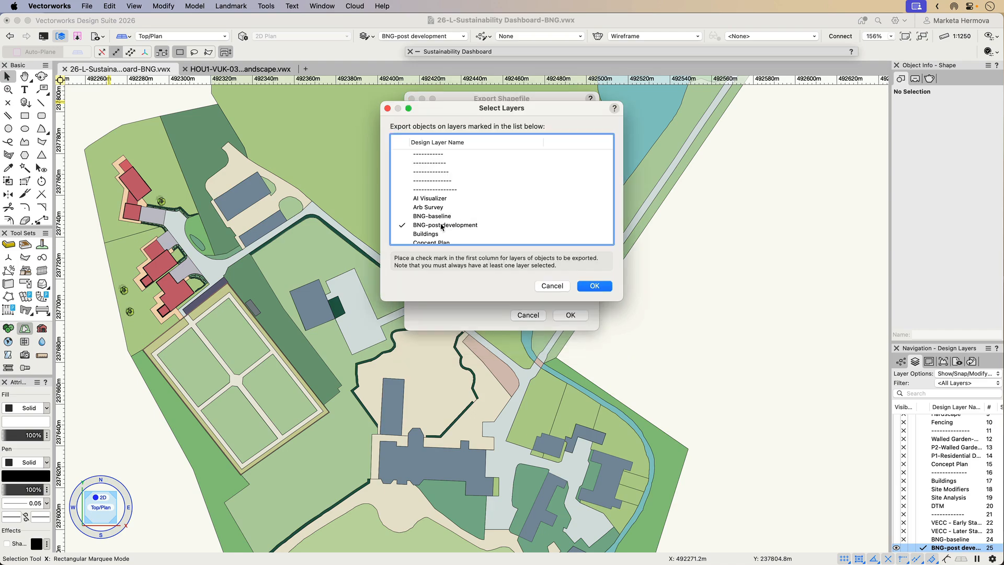
{"action": "left_click", "coordinate": [579, 286]}
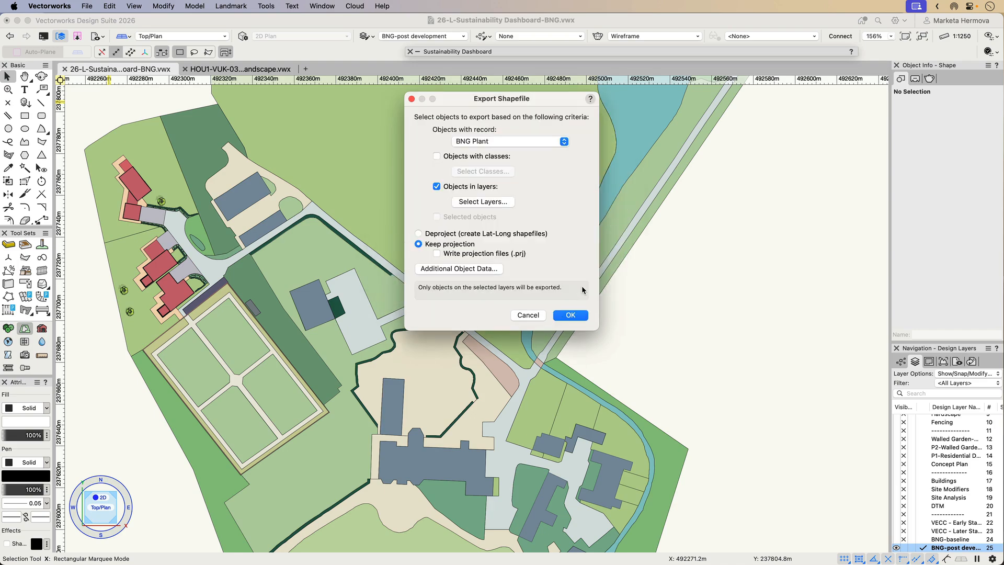
{"action": "left_click", "coordinate": [436, 253]}
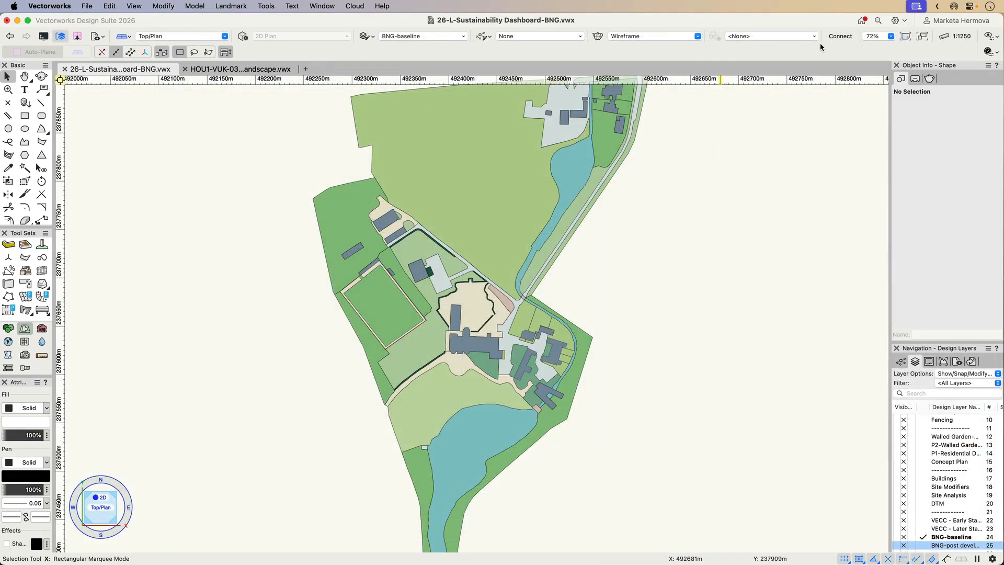
Start a new data visualization for the BNG-baseline layer and name it Existing Habitats
{"action": "left_click", "coordinate": [814, 36]}
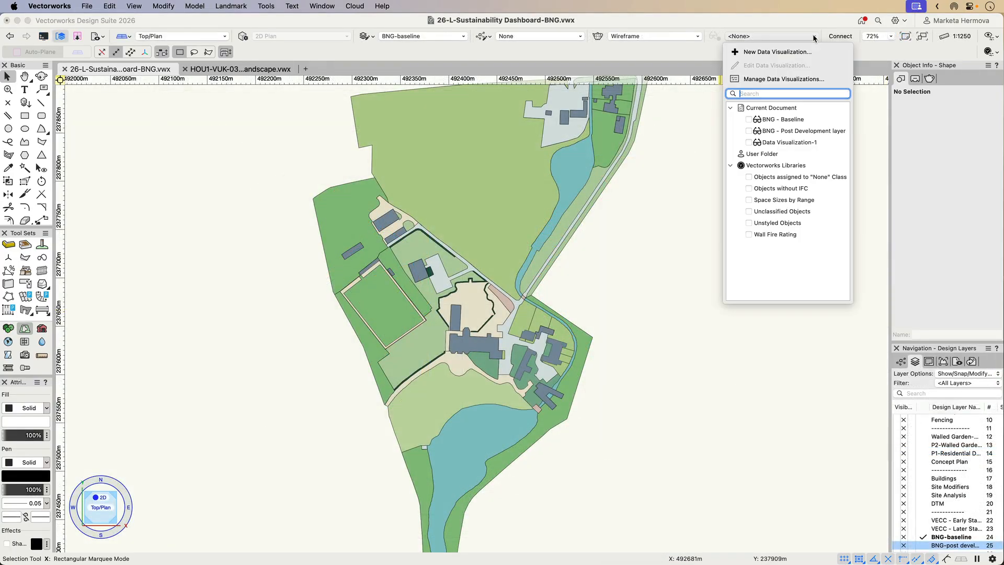
{"action": "left_click", "coordinate": [789, 50]}
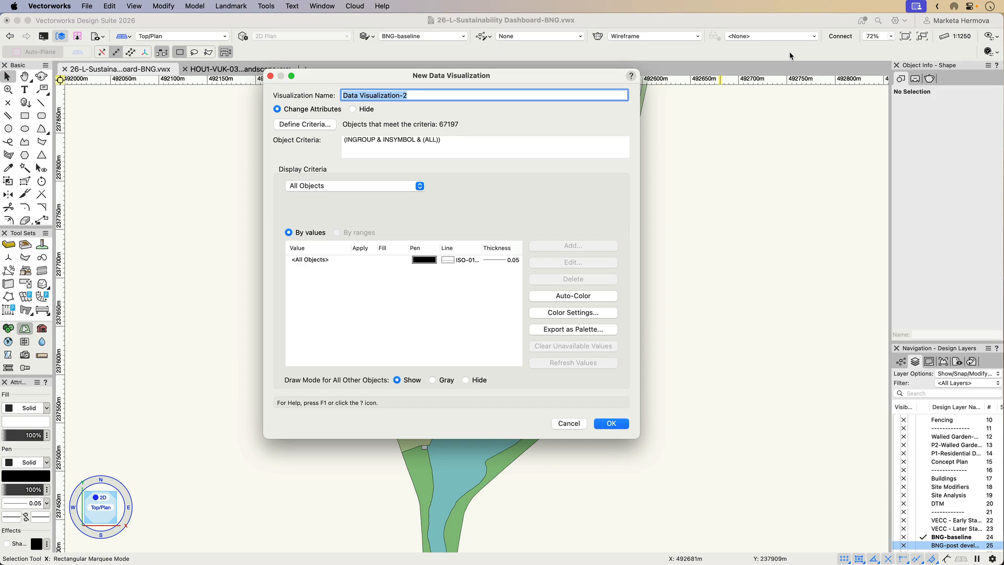
{"action": "type", "text": "Existi"}
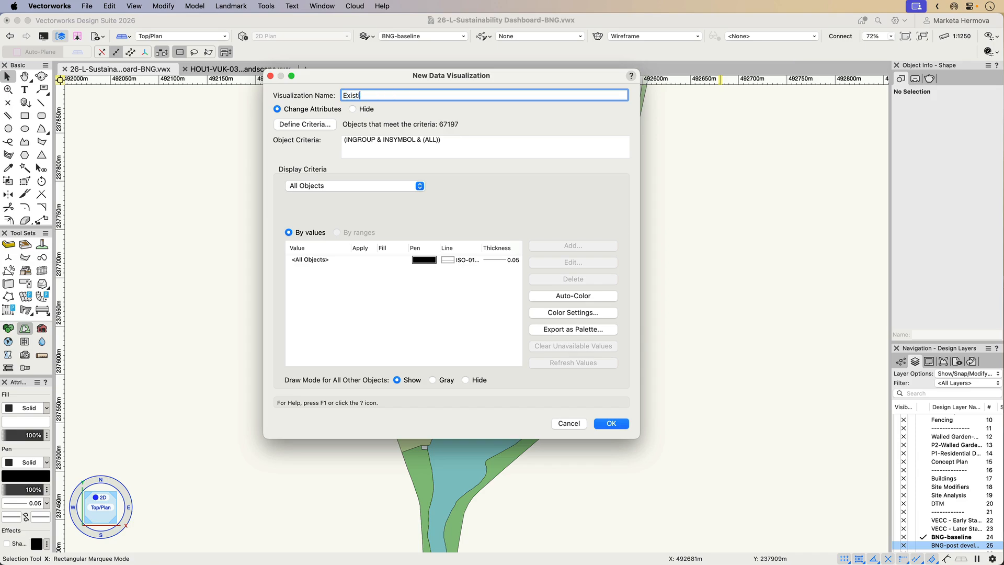
{"action": "type", "text": "ng Habitats"}
Set the visualization to display objects by the BNG Sheet record's Habitat Type field, assign automatic colors to the values, and accept it
{"action": "left_click", "coordinate": [318, 187]}
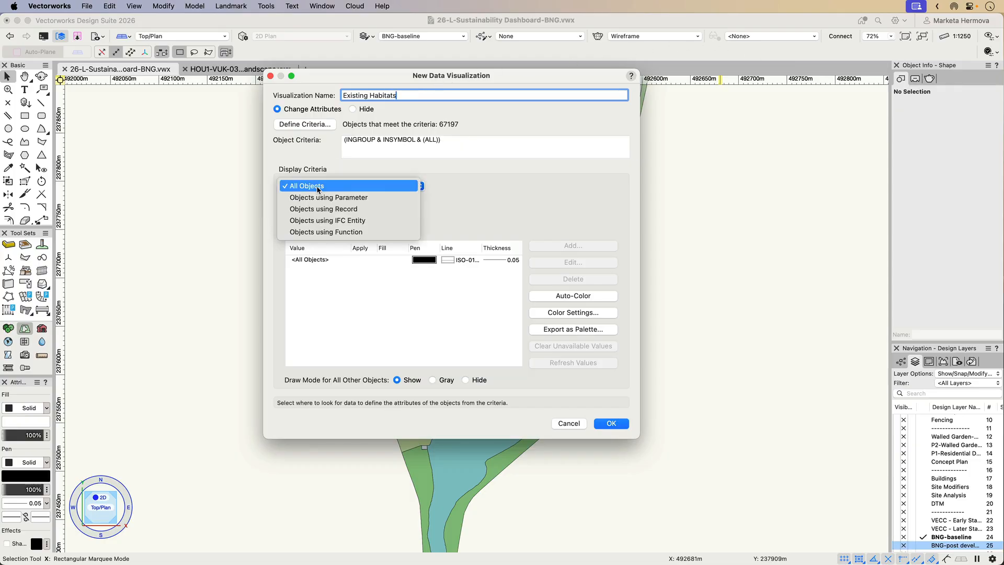
{"action": "left_click", "coordinate": [330, 209]}
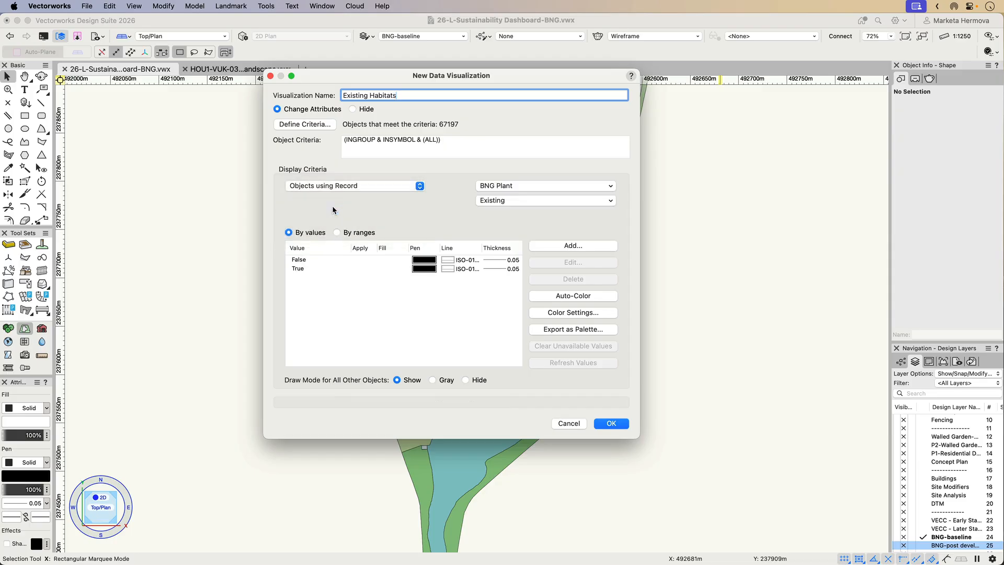
{"action": "left_click", "coordinate": [501, 187]}
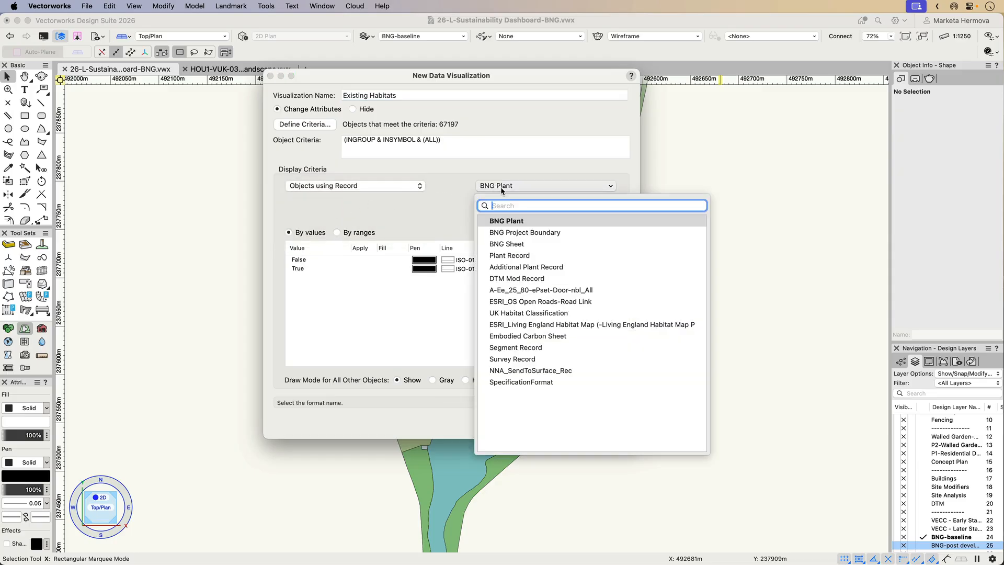
{"action": "left_click", "coordinate": [525, 245]}
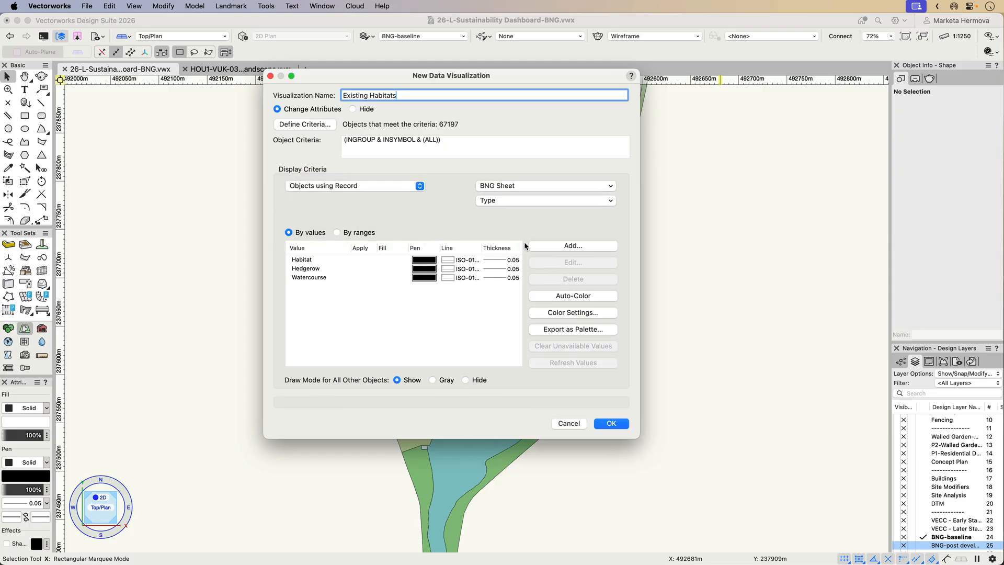
{"action": "left_click", "coordinate": [497, 201]}
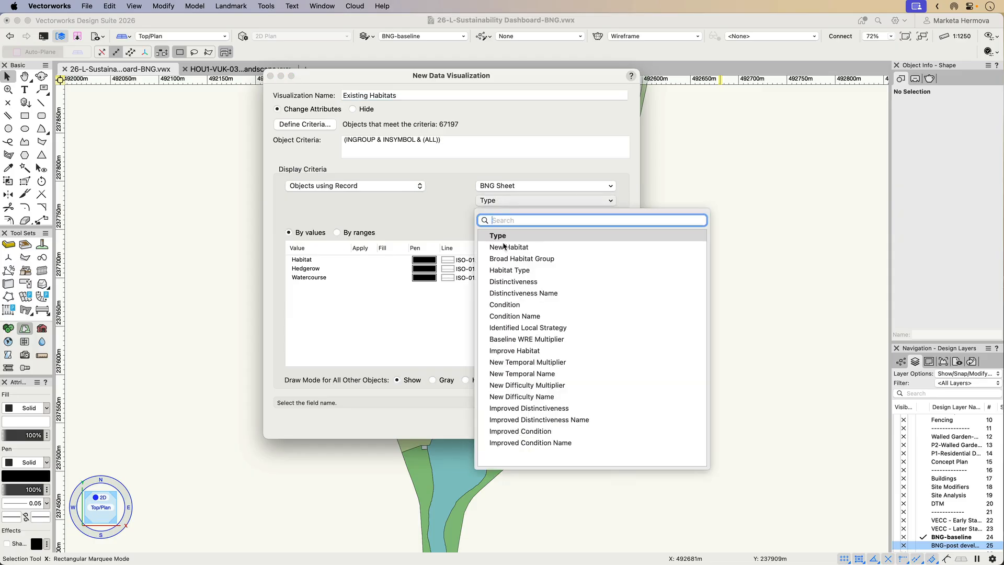
{"action": "key", "text": "Escape"}
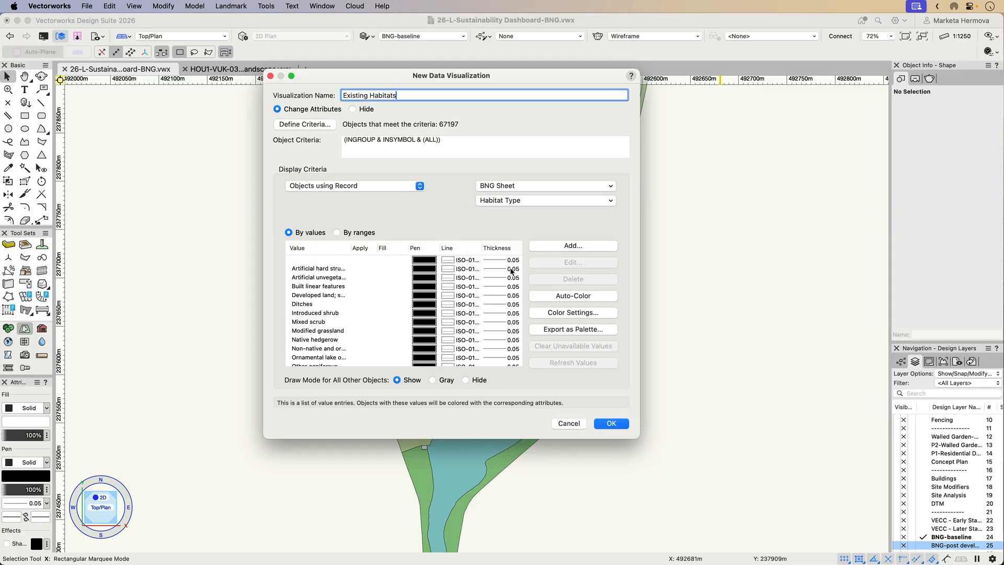
{"action": "left_click", "coordinate": [546, 299]}
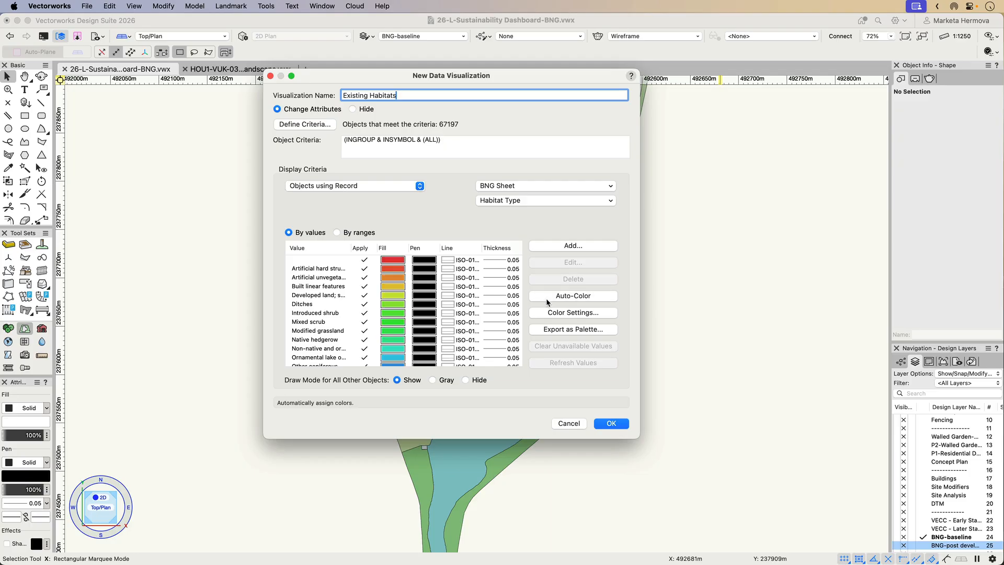
{"action": "left_click", "coordinate": [612, 423]}
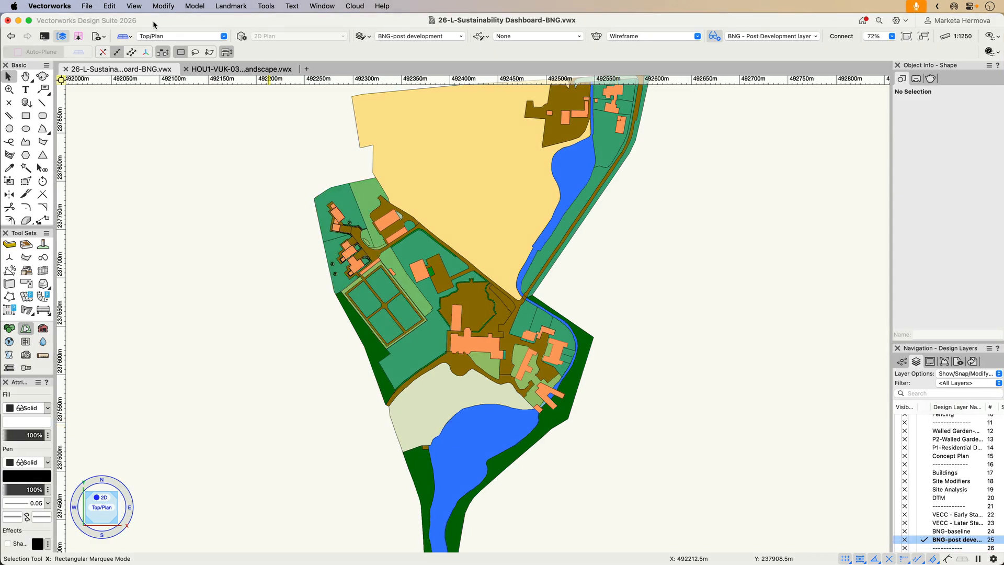
Create a viewport from the BNG-post development layer with the BNG - Post Development layer visualization active
{"action": "left_click", "coordinate": [134, 6]}
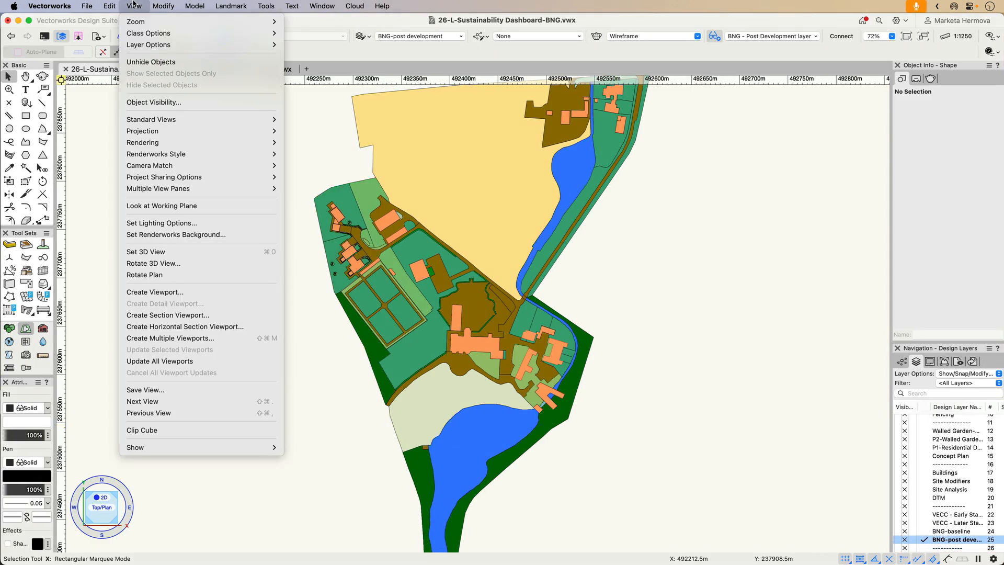
{"action": "left_click", "coordinate": [124, 292]}
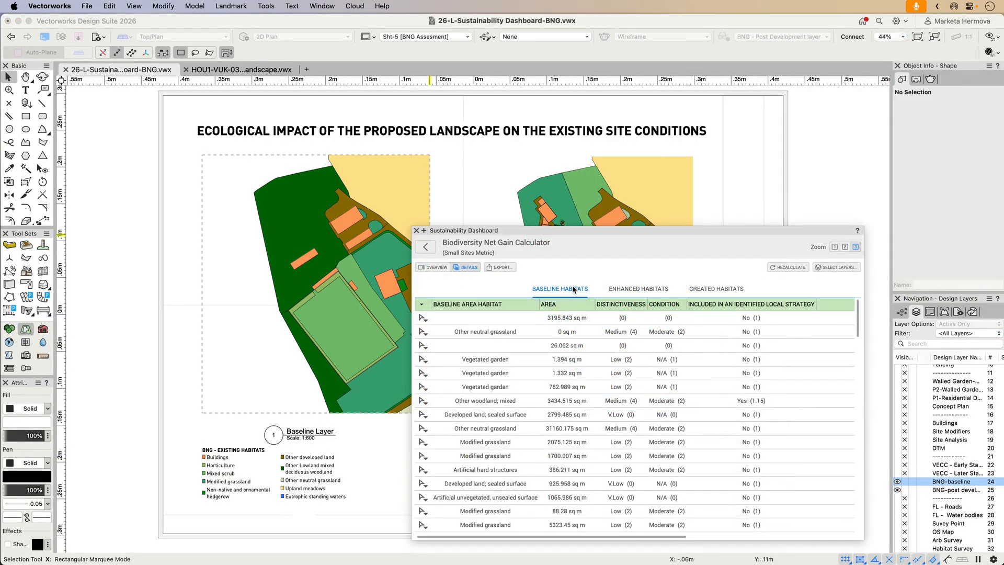
Examine the enhanced and created habitats details and the net gain overview in the Biodiversity Net Gain Calculator
{"action": "left_click", "coordinate": [628, 291]}
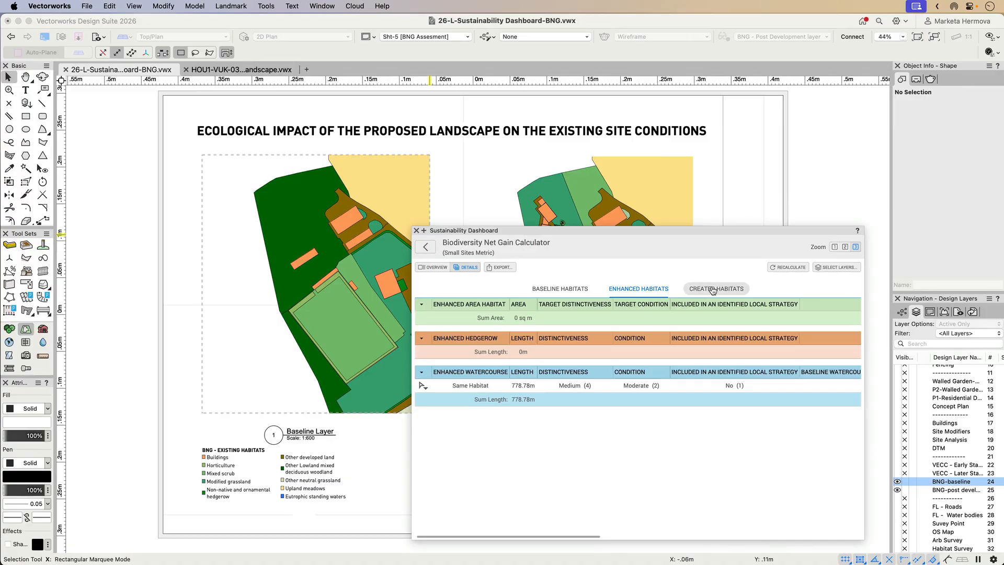
{"action": "left_click", "coordinate": [714, 291]}
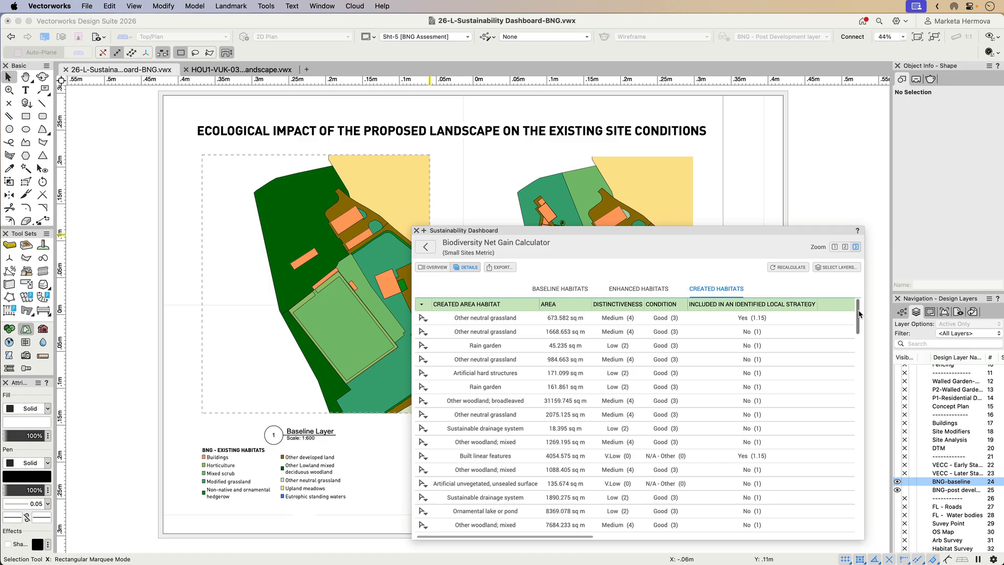
{"action": "left_click_drag", "start_coordinate": [860, 313], "coordinate": [860, 368]}
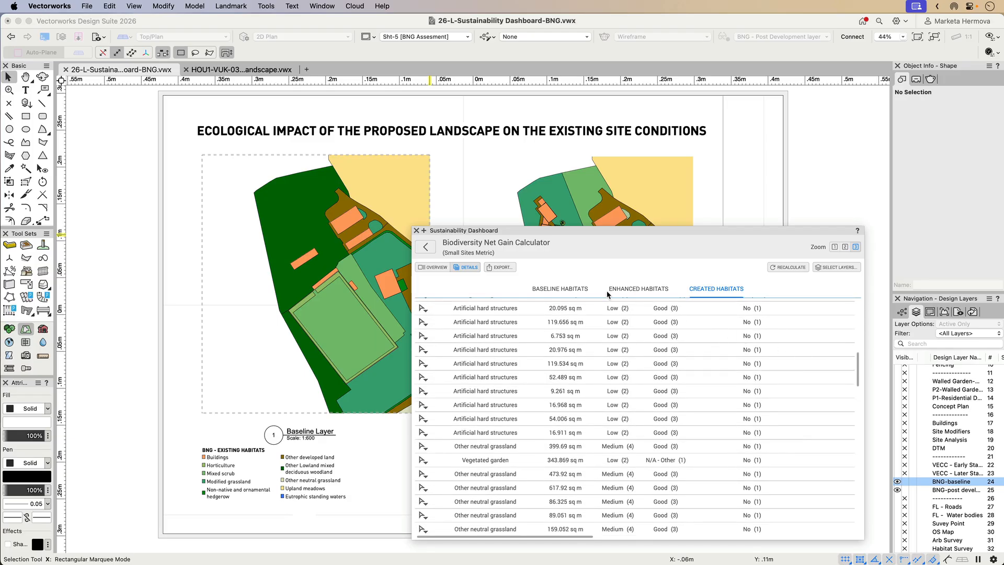
{"action": "left_click", "coordinate": [515, 267]}
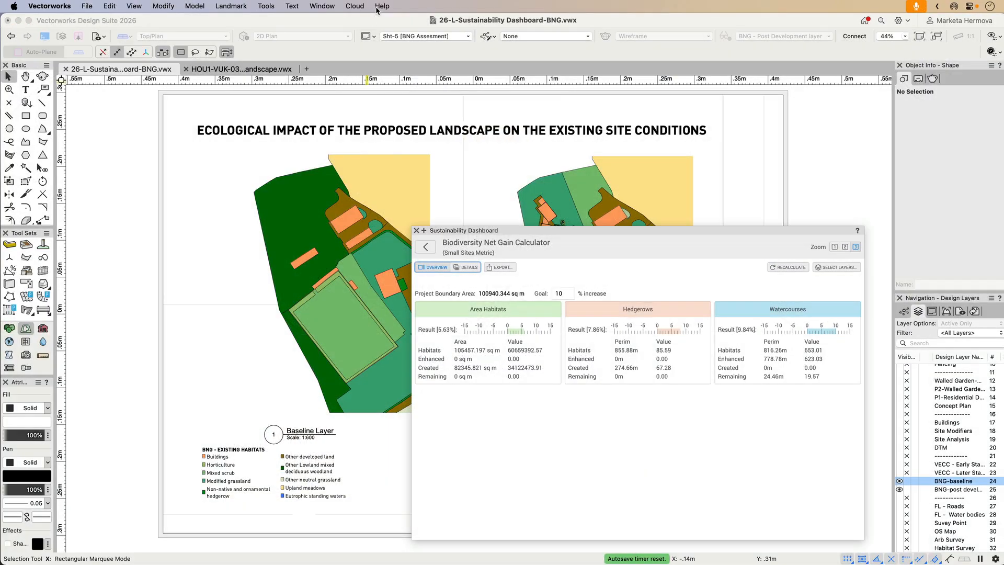
Bring up the available Vectorworks help and learning resources
{"action": "left_click", "coordinate": [382, 7]}
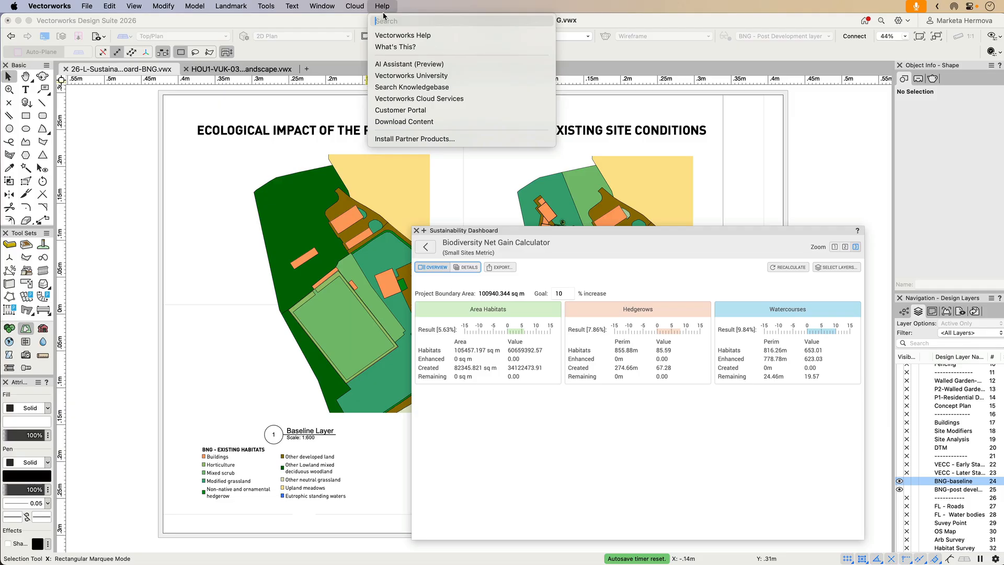